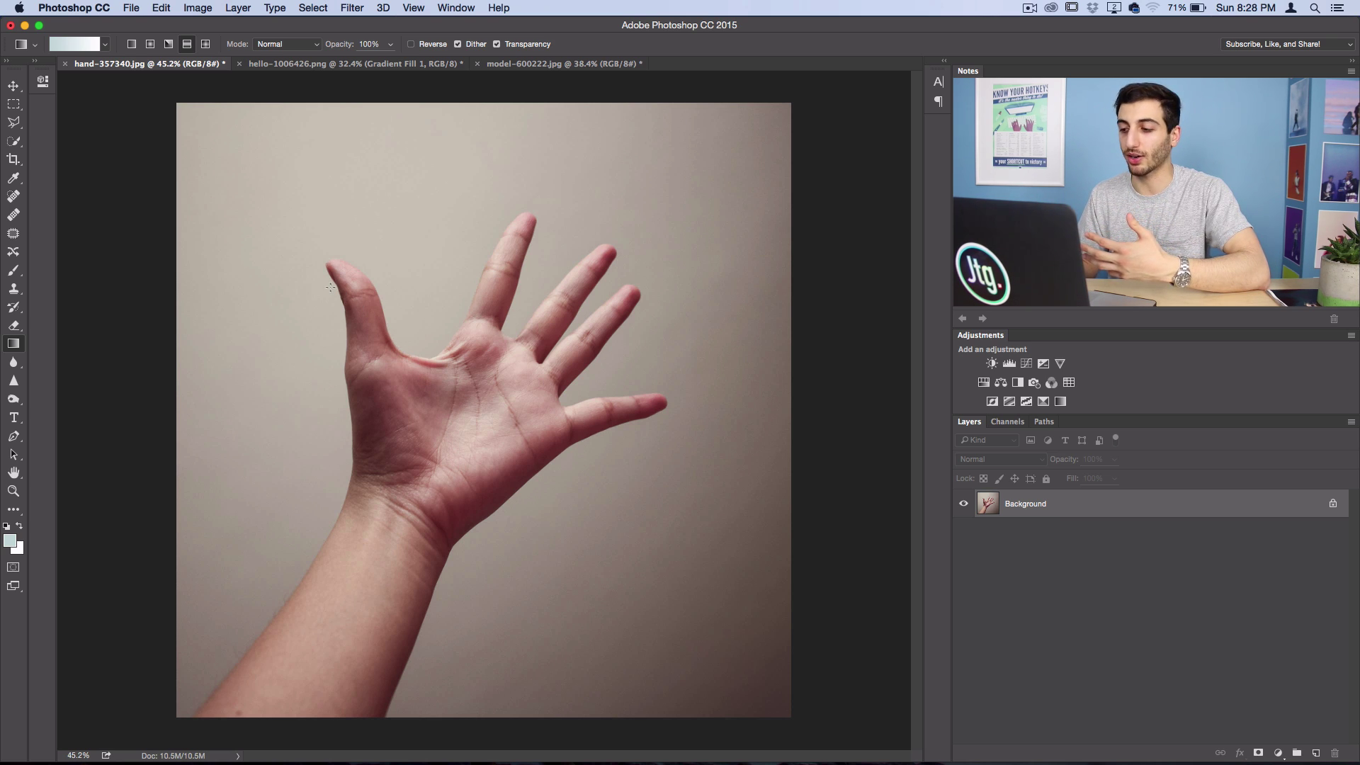
- Brush over the forearm and whole hand with an 18 px Quick Selection brush
left_click(13, 141)
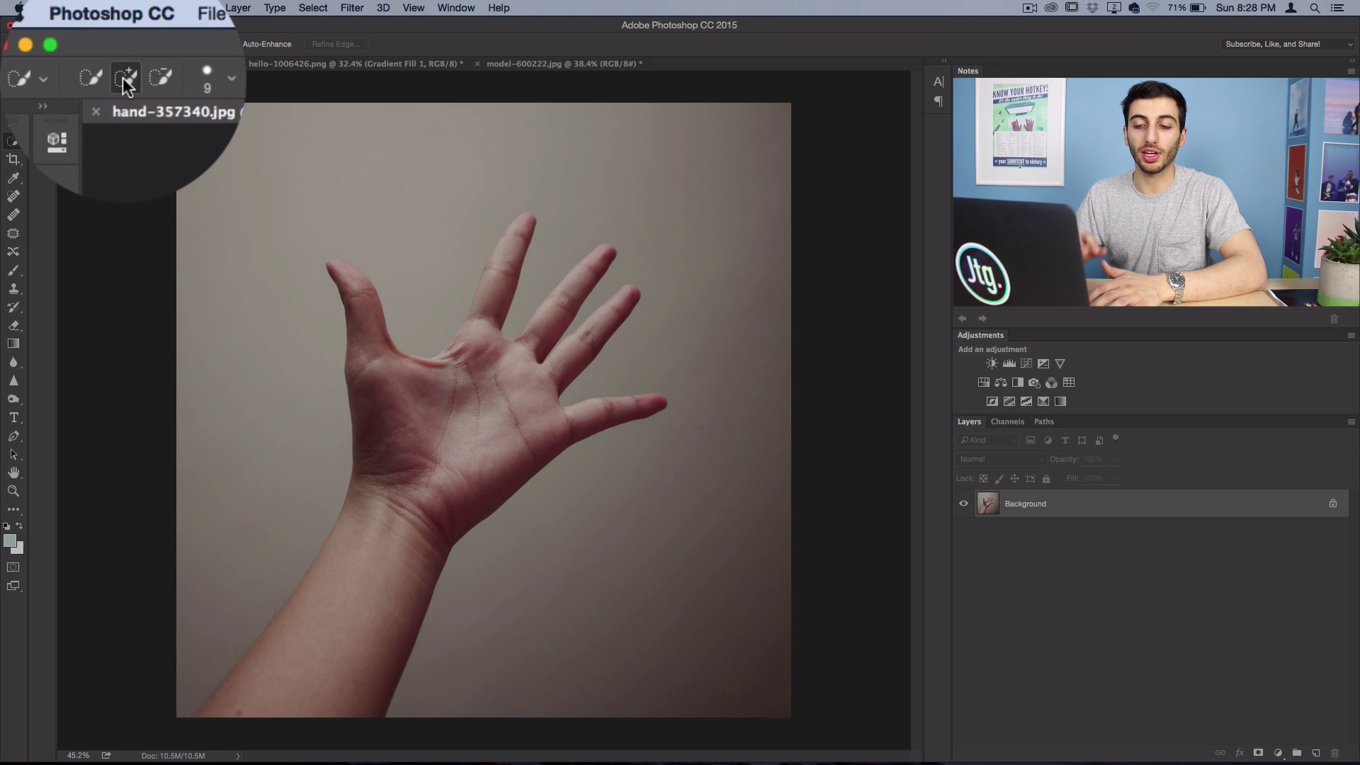
left_click(236, 77)
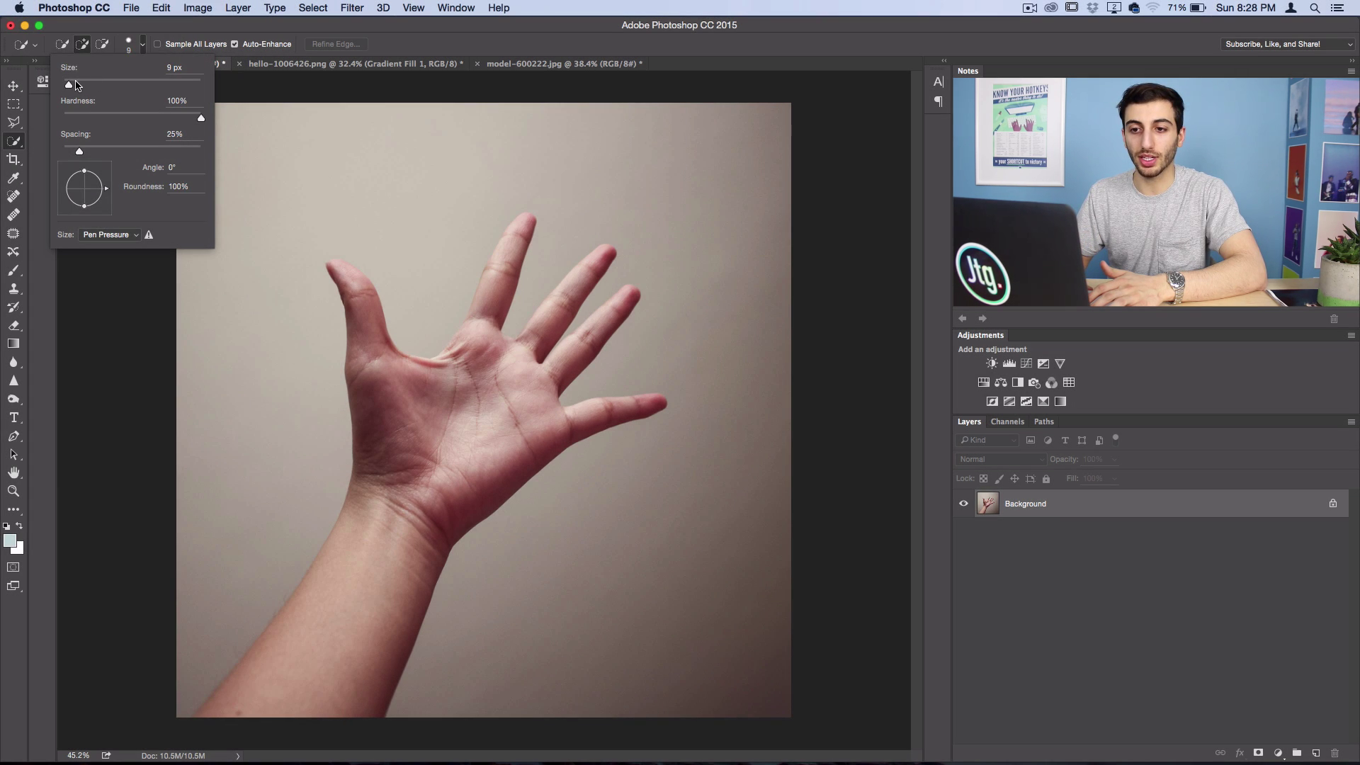
left_click(141, 49)
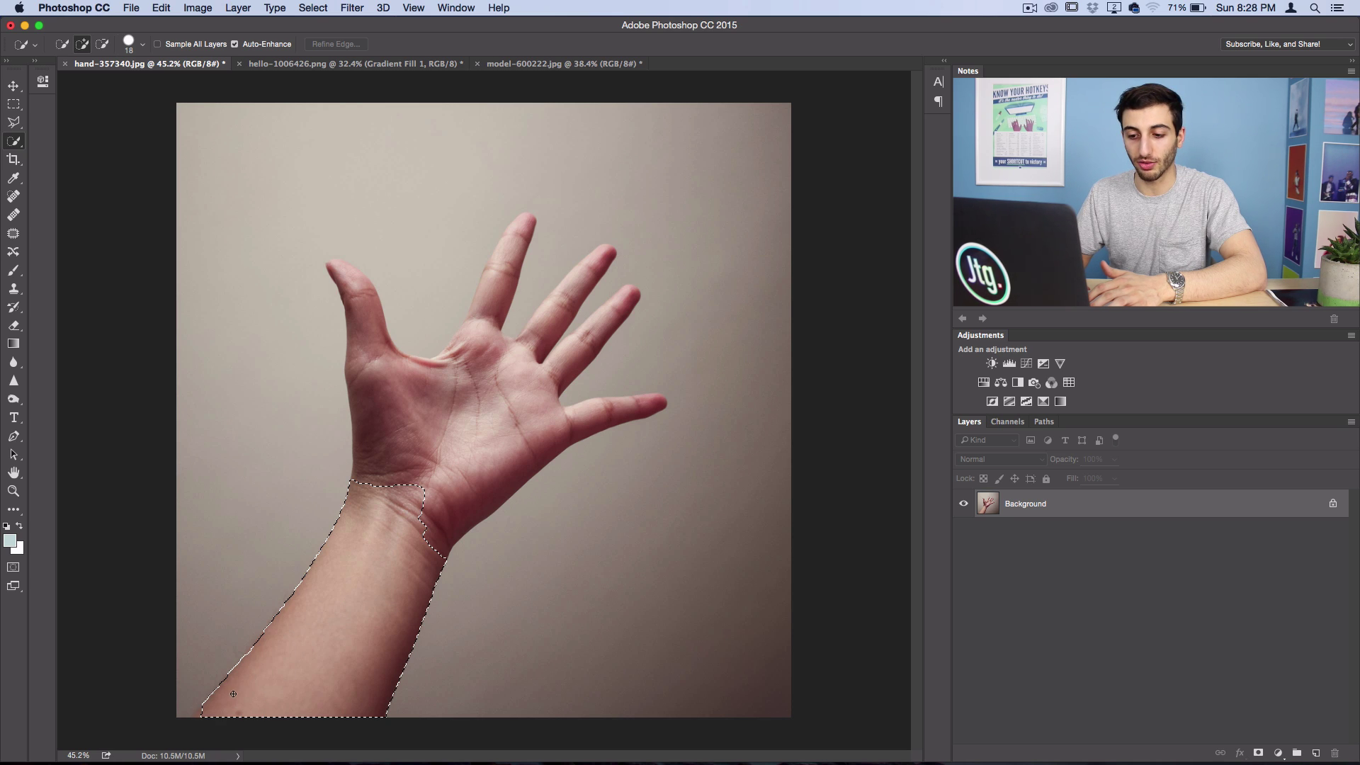
left_click_drag(233, 694, 432, 460)
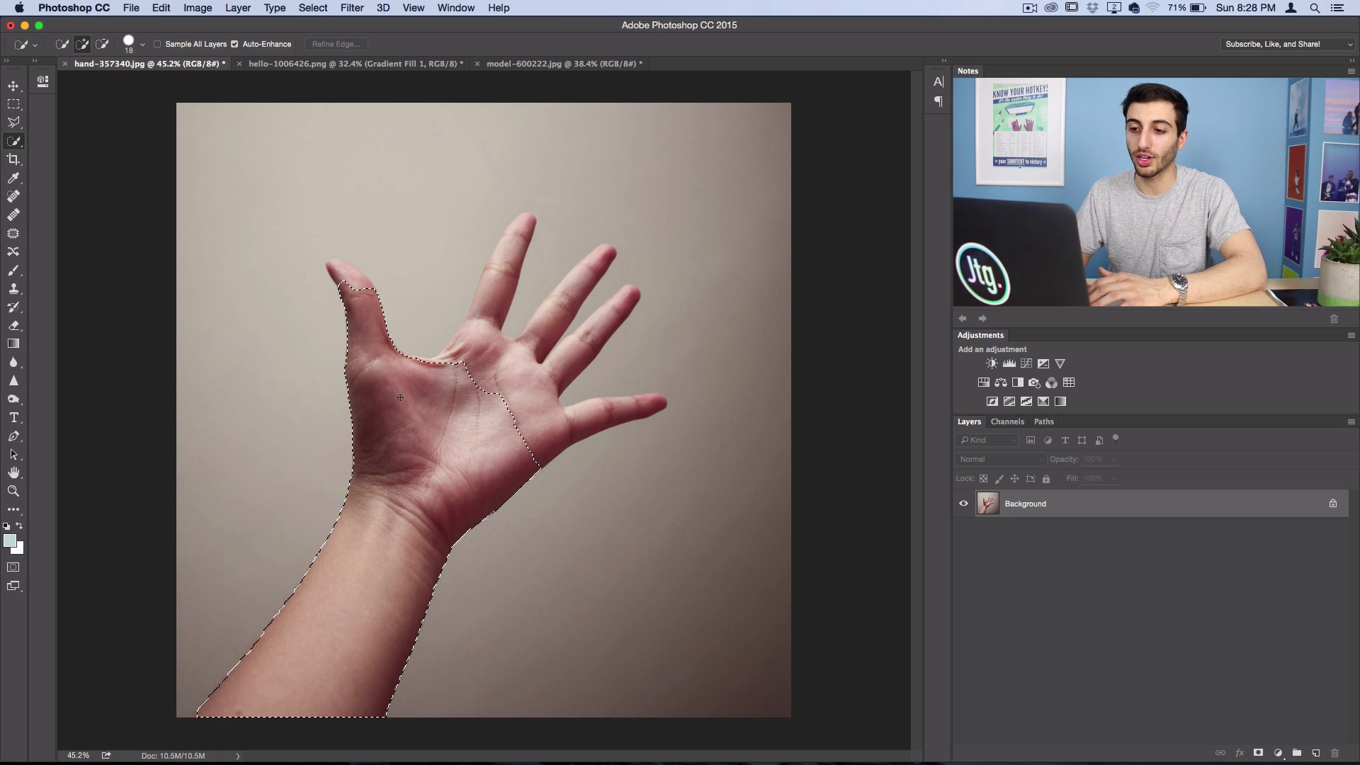
left_click_drag(400, 397, 600, 417)
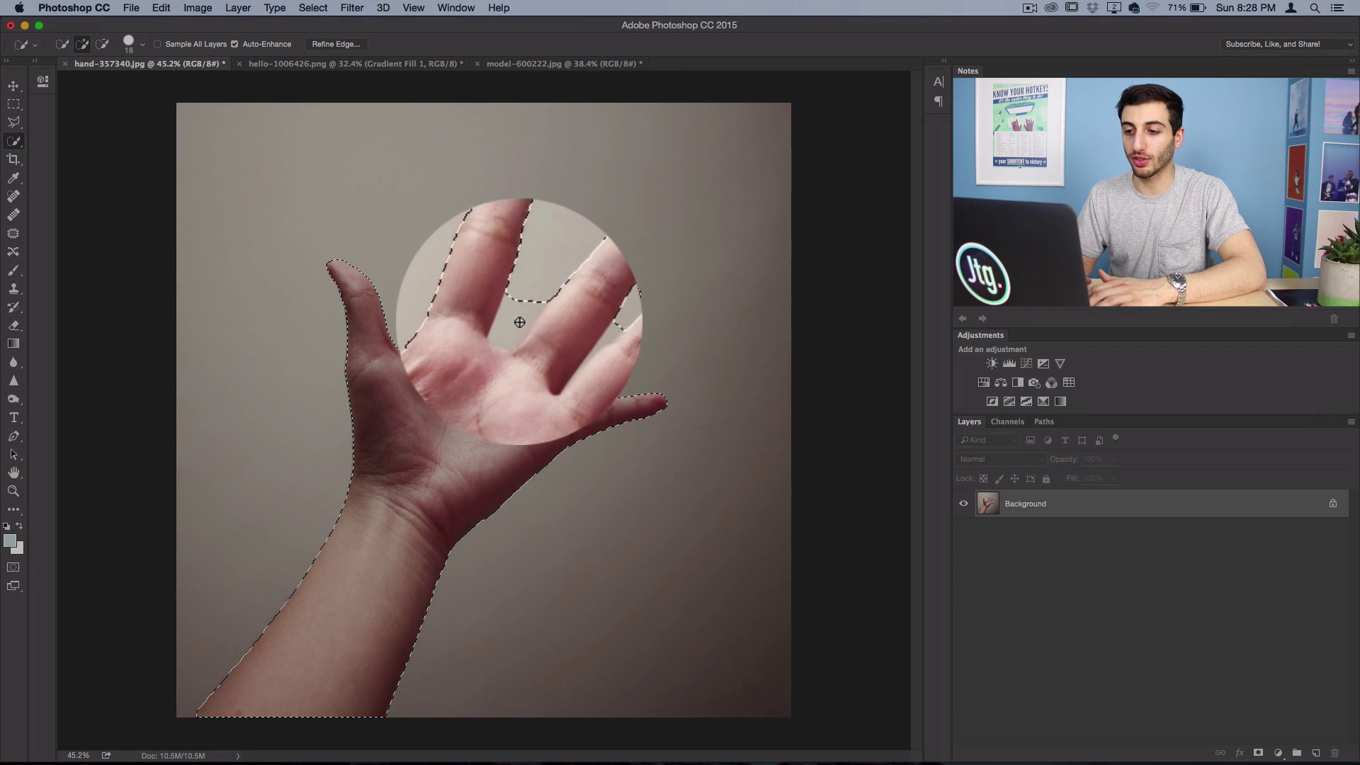
- Switch the Quick Selection tool to subtract mode with a 10 px brush
left_click(102, 44)
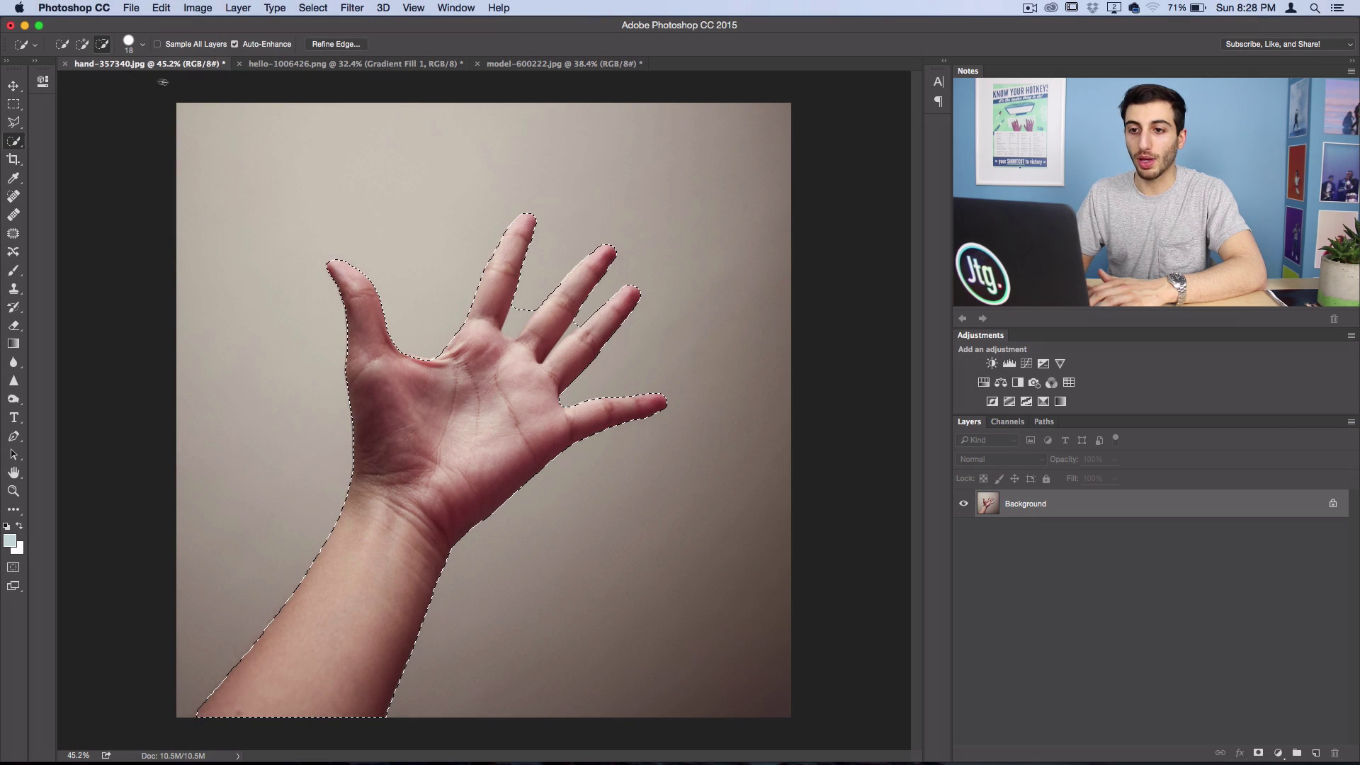
left_click(143, 45)
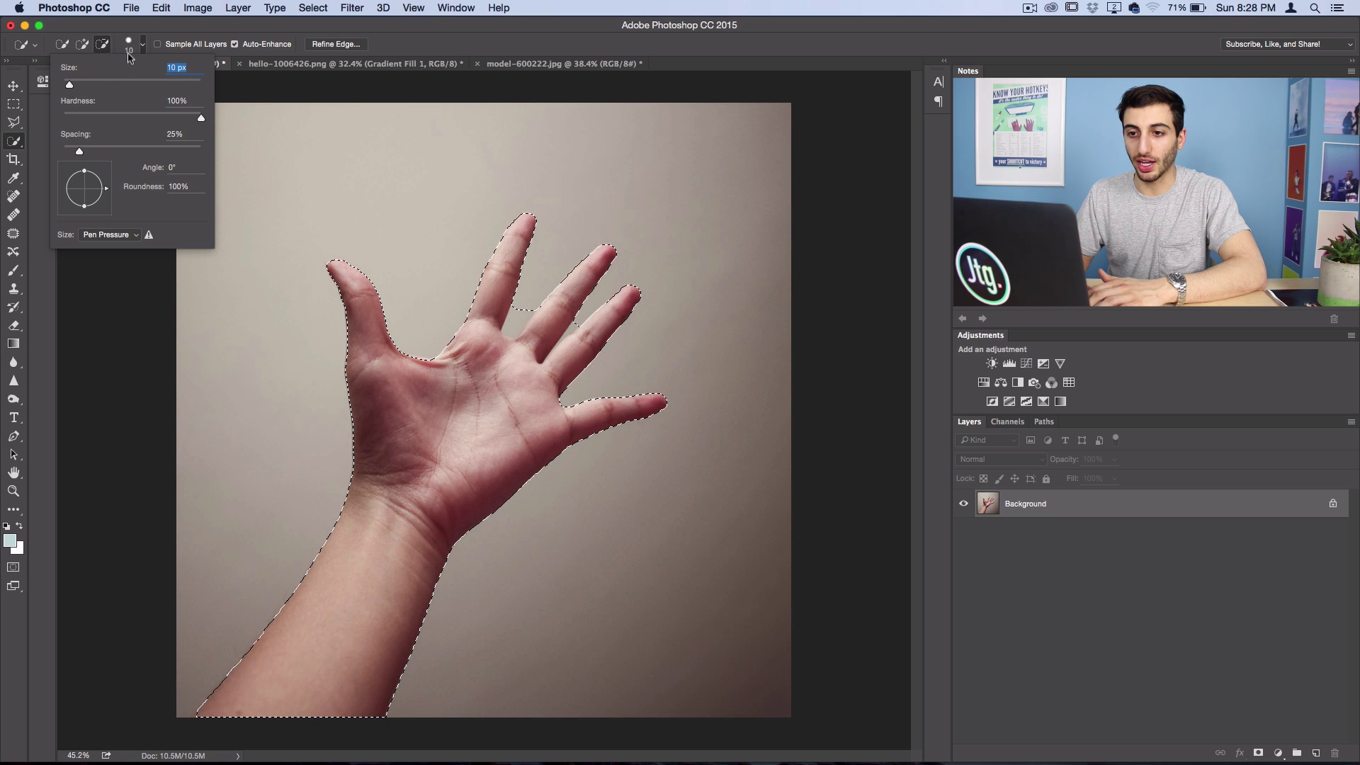
key("Return")
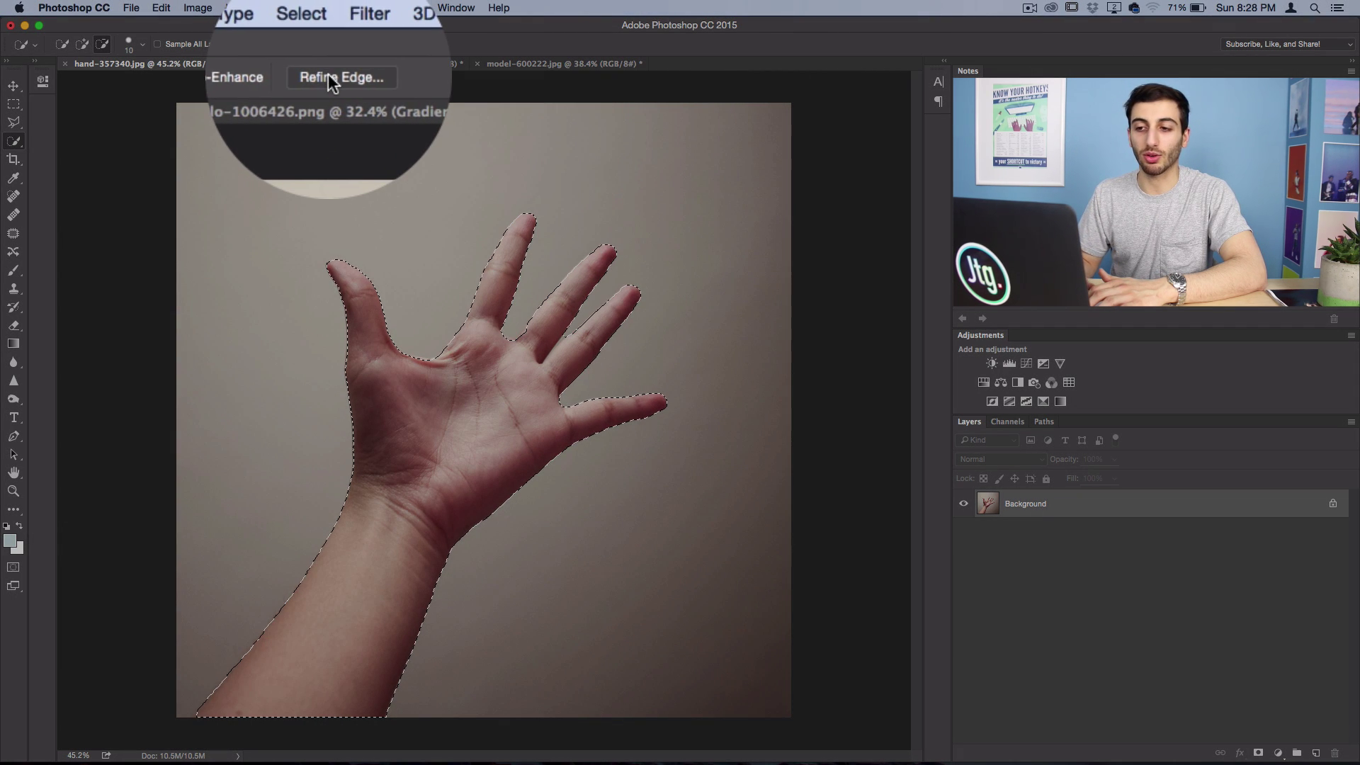
- Refine the hand selection's edge, copy it to Layer 1, hide Layer 1 and select Background
left_click(336, 44)
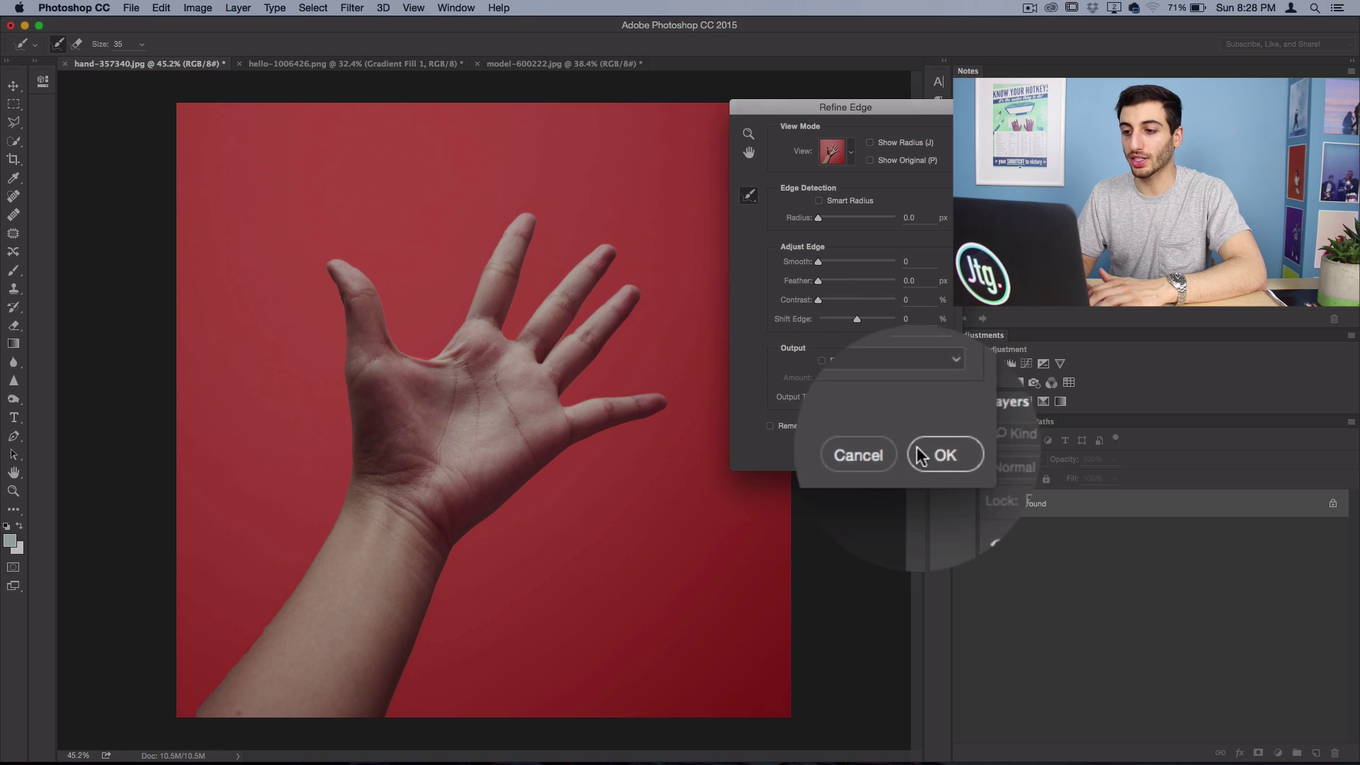
left_click(919, 455)
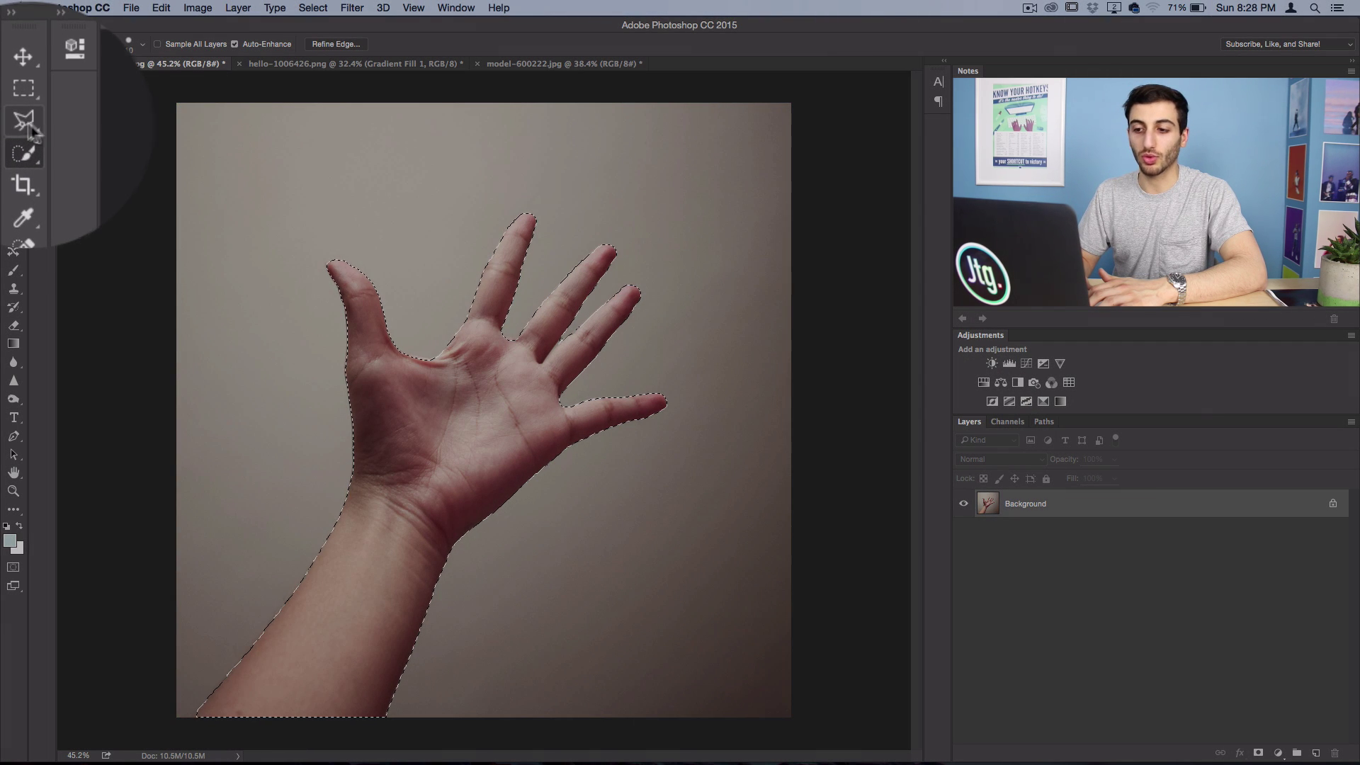
right_click(282, 269)
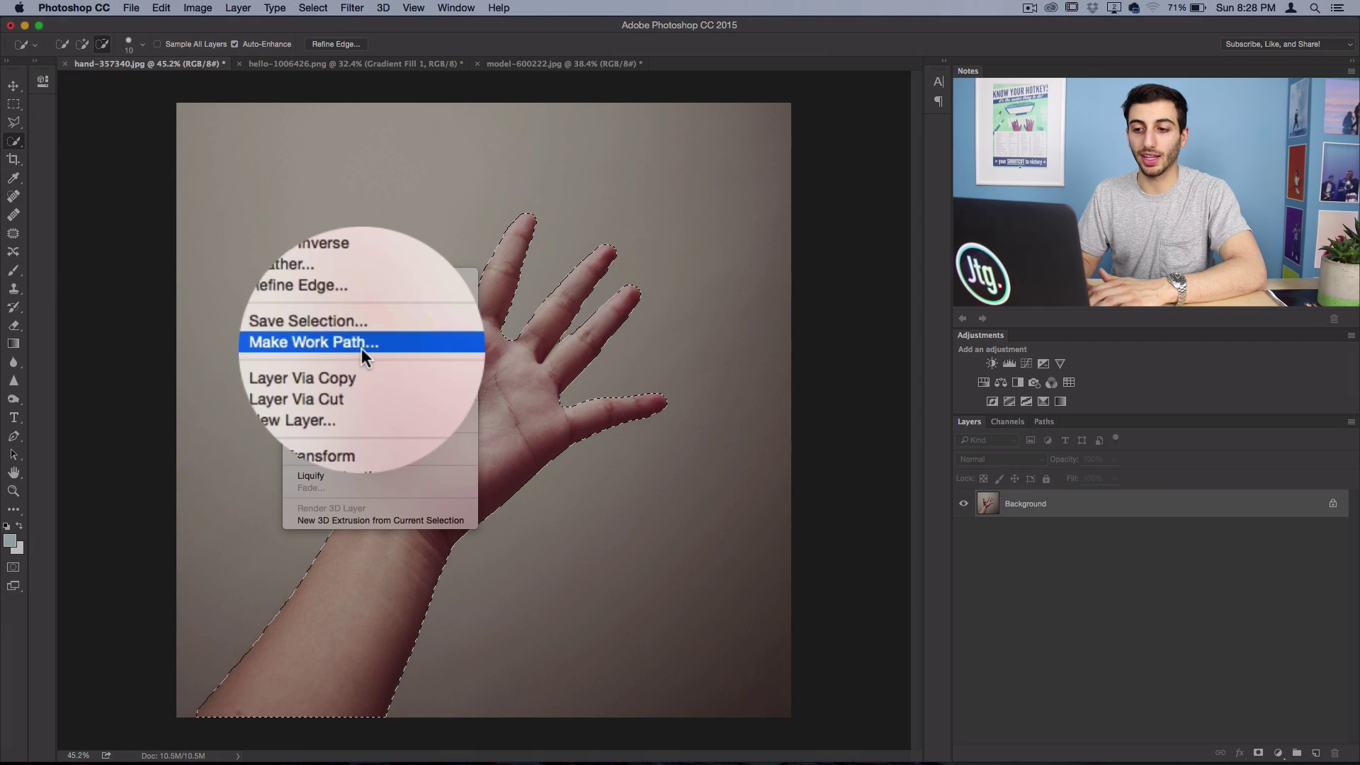
left_click(363, 364)
left_click(963, 503)
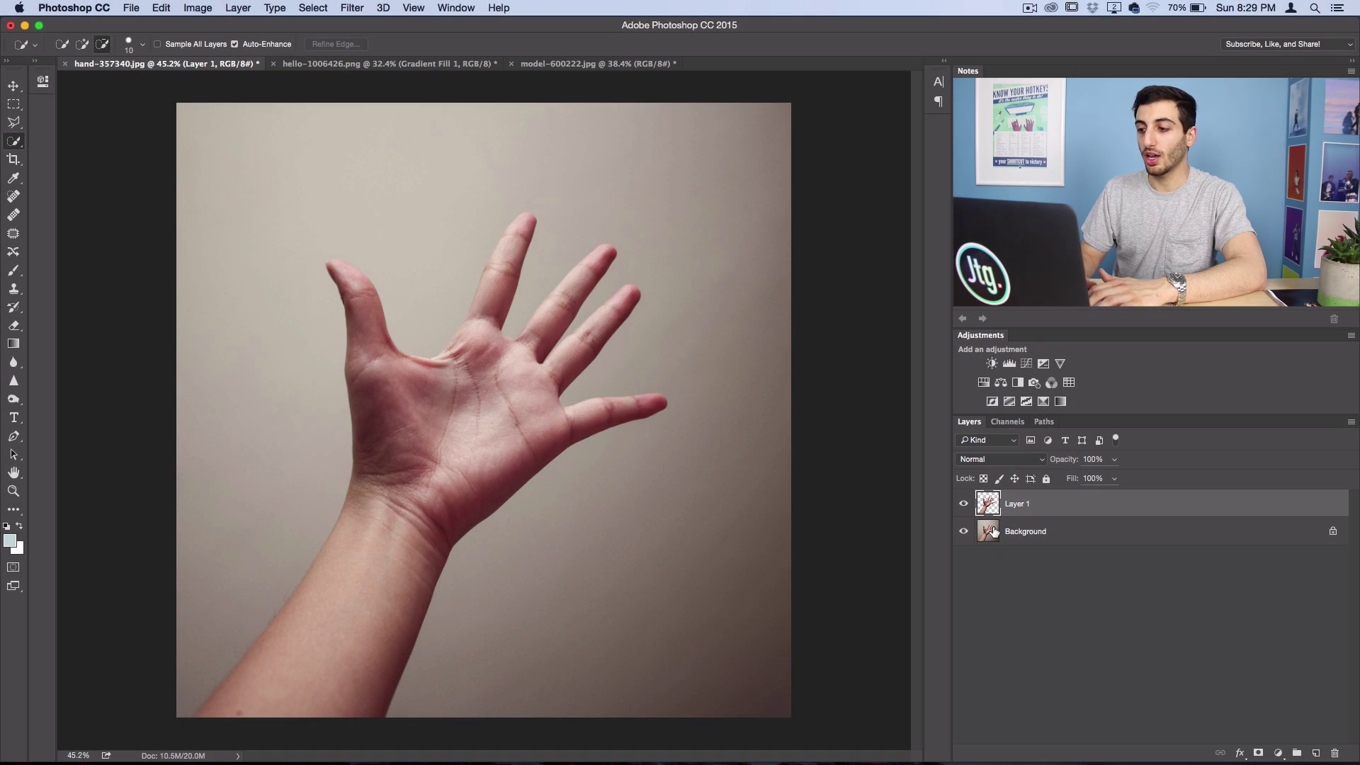
left_click(1006, 525)
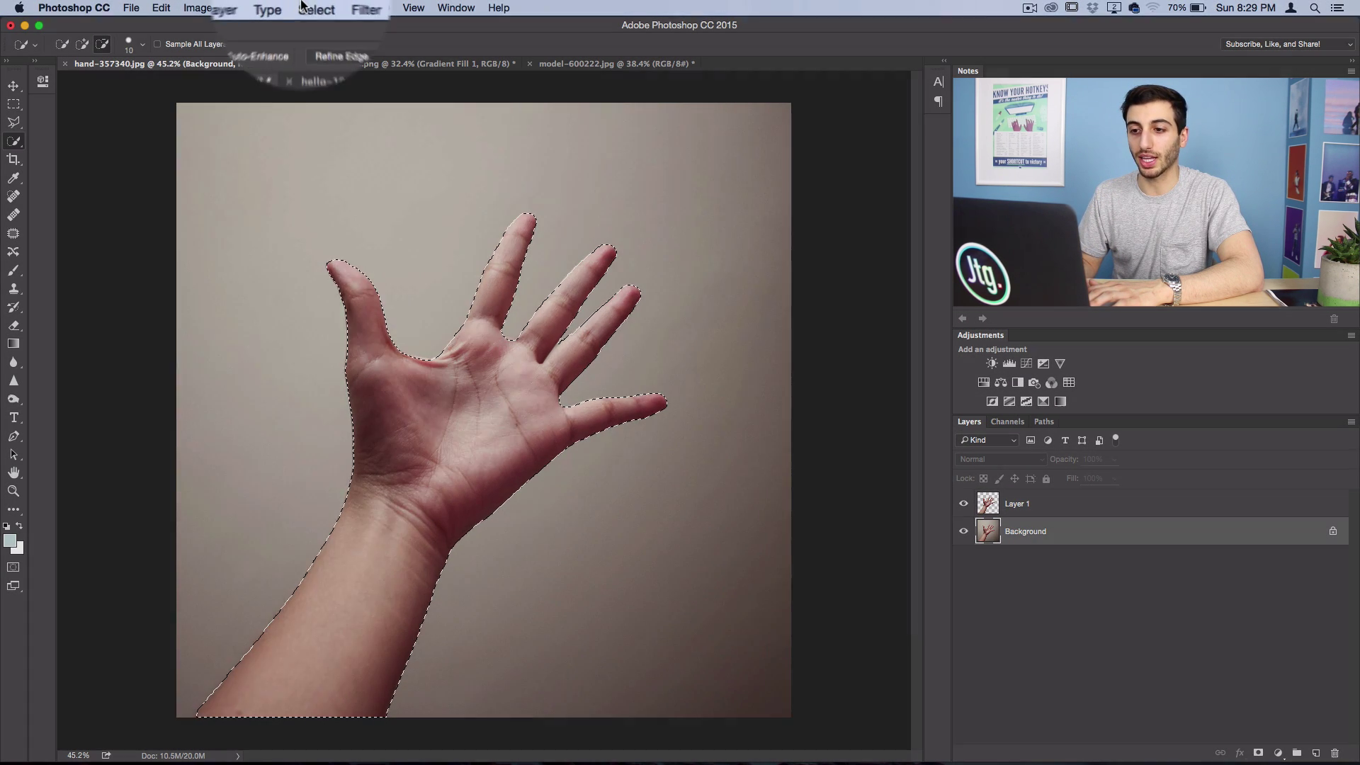
- Expand the hand selection by 10 pixels
left_click(313, 8)
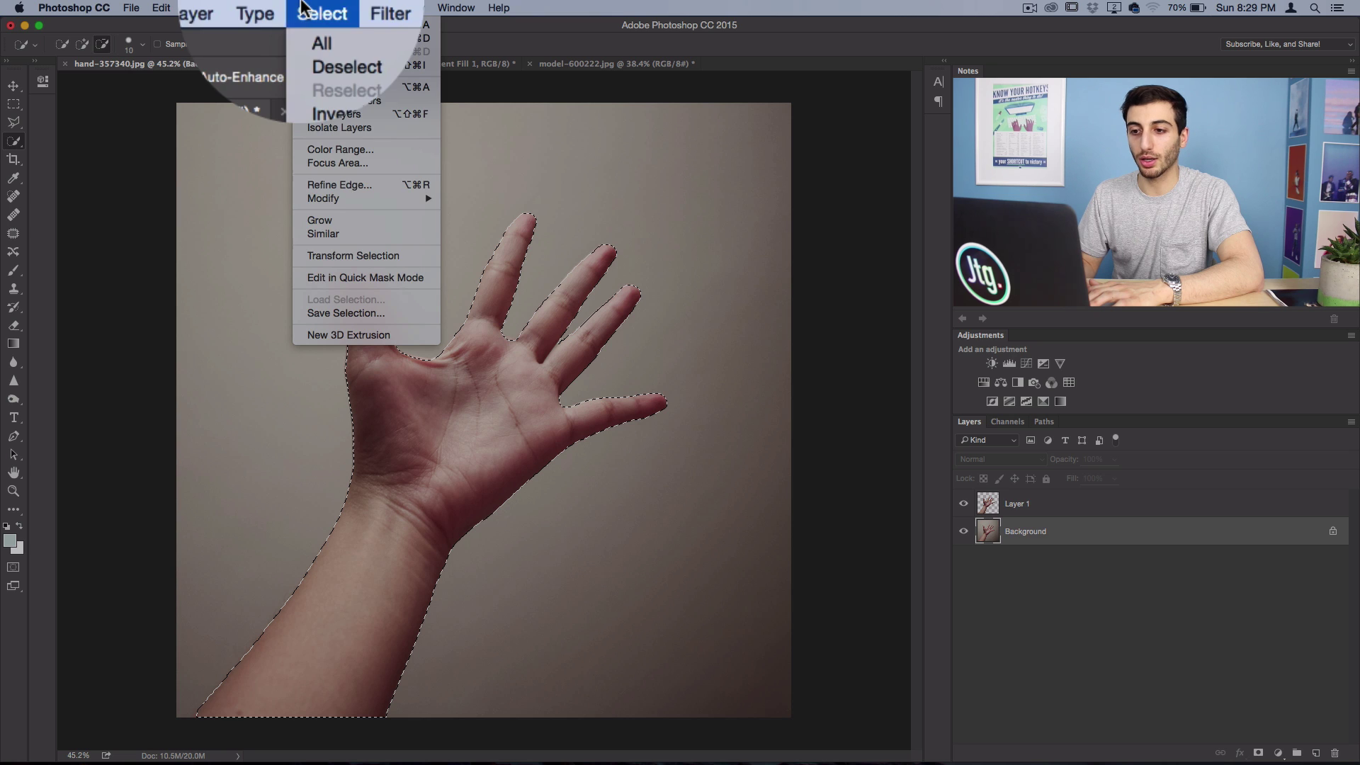
mouse_move(352, 200)
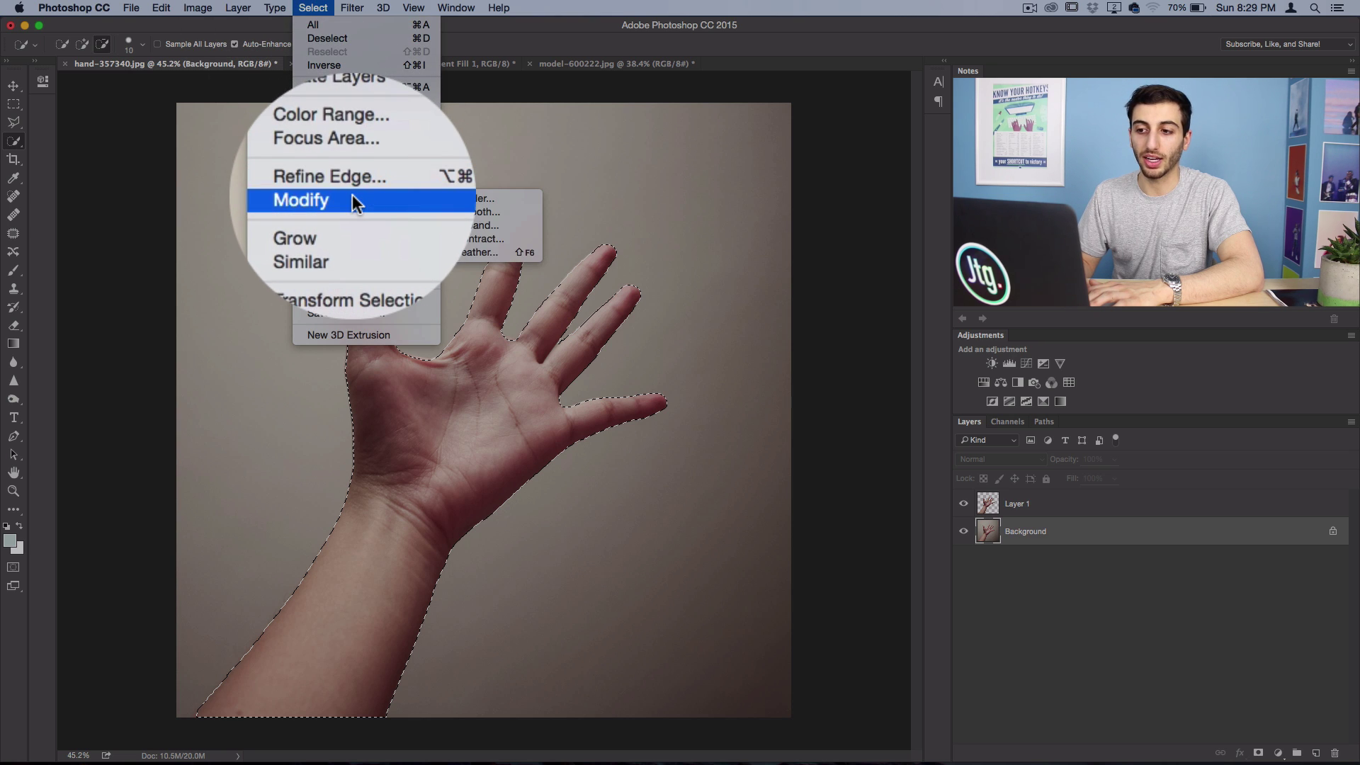
left_click(487, 224)
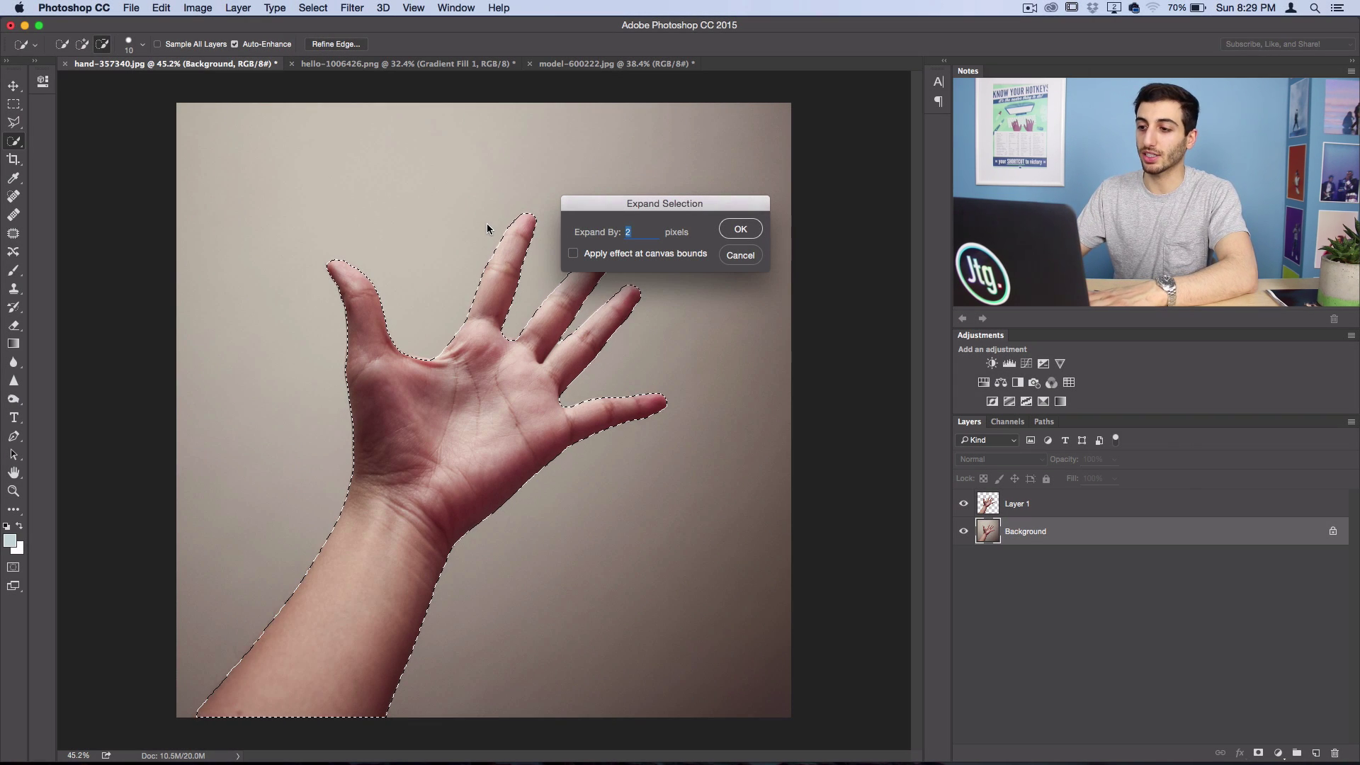
type("10")
key("Return")
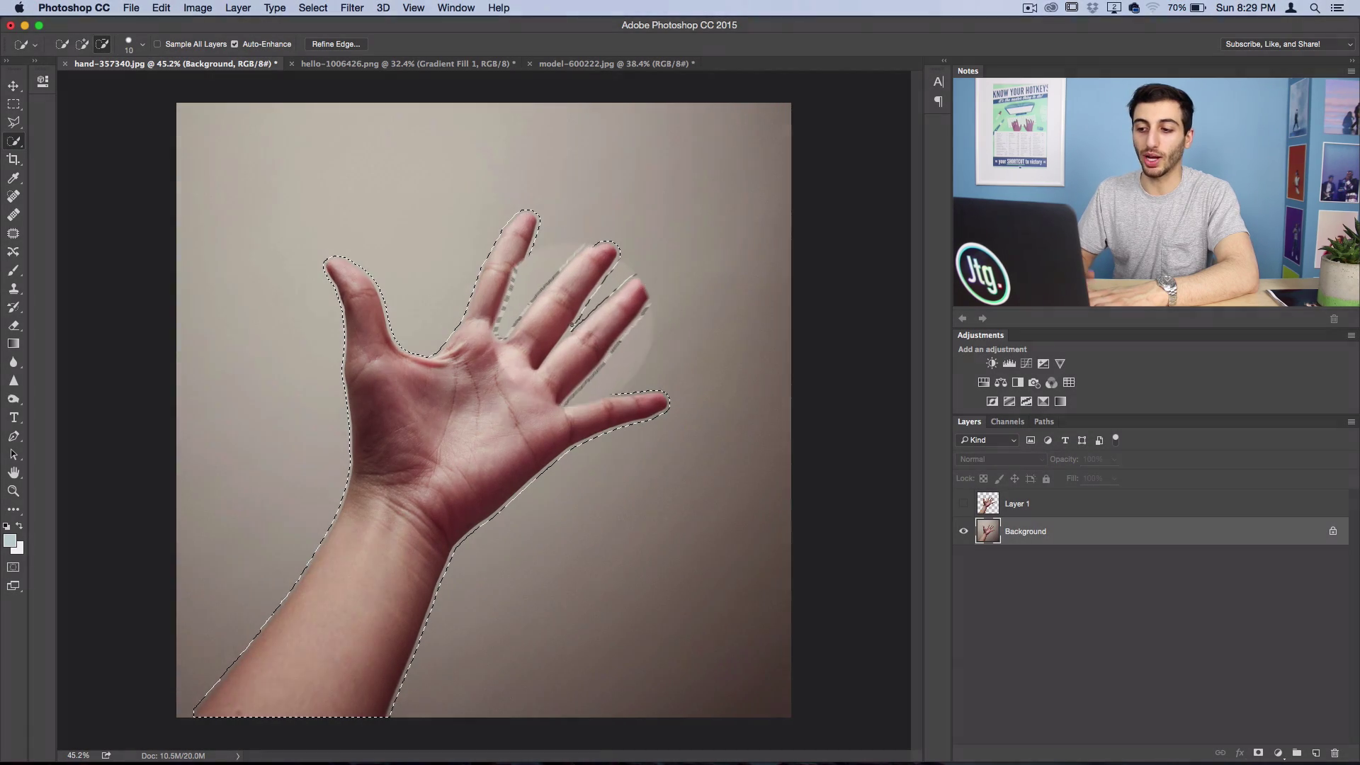
- Content-Aware fill the selected area, deselect, and make Layer 1 visible again
right_click(570, 321)
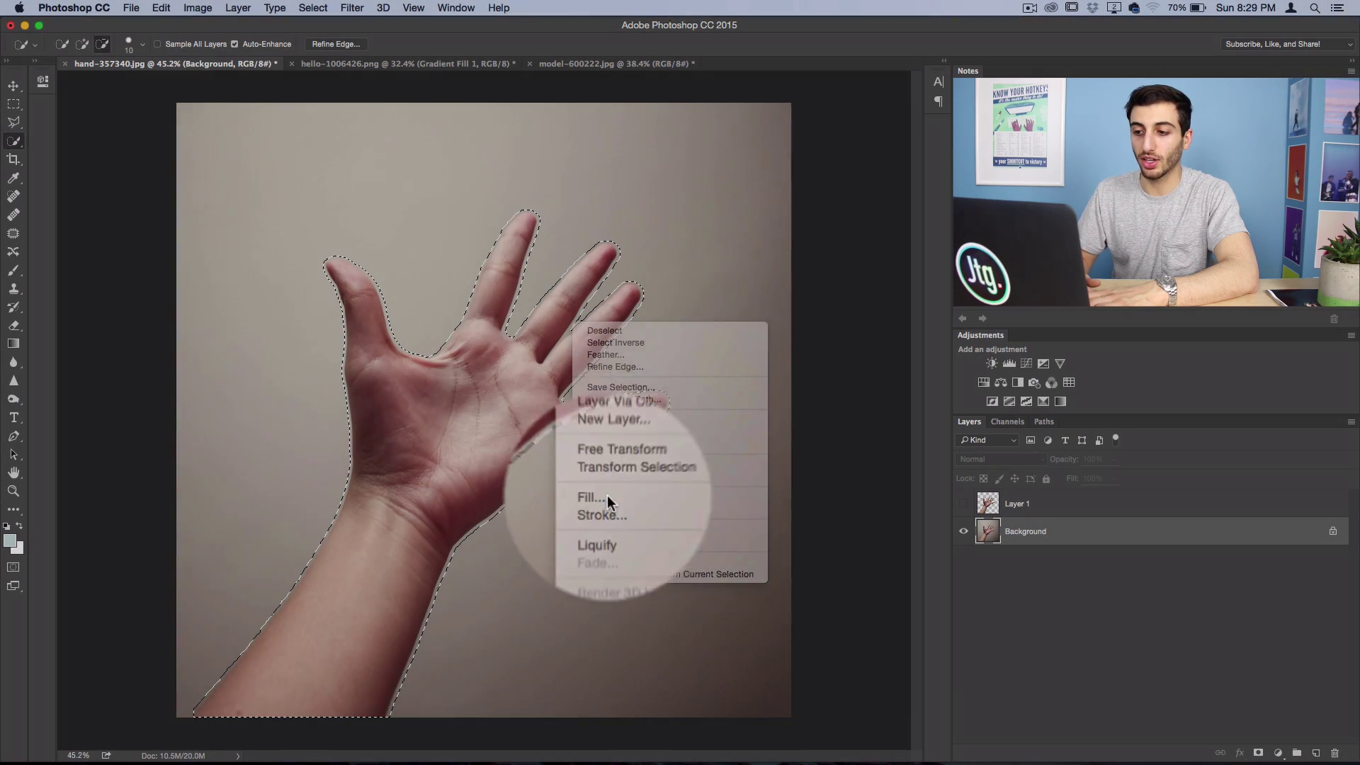
left_click(608, 495)
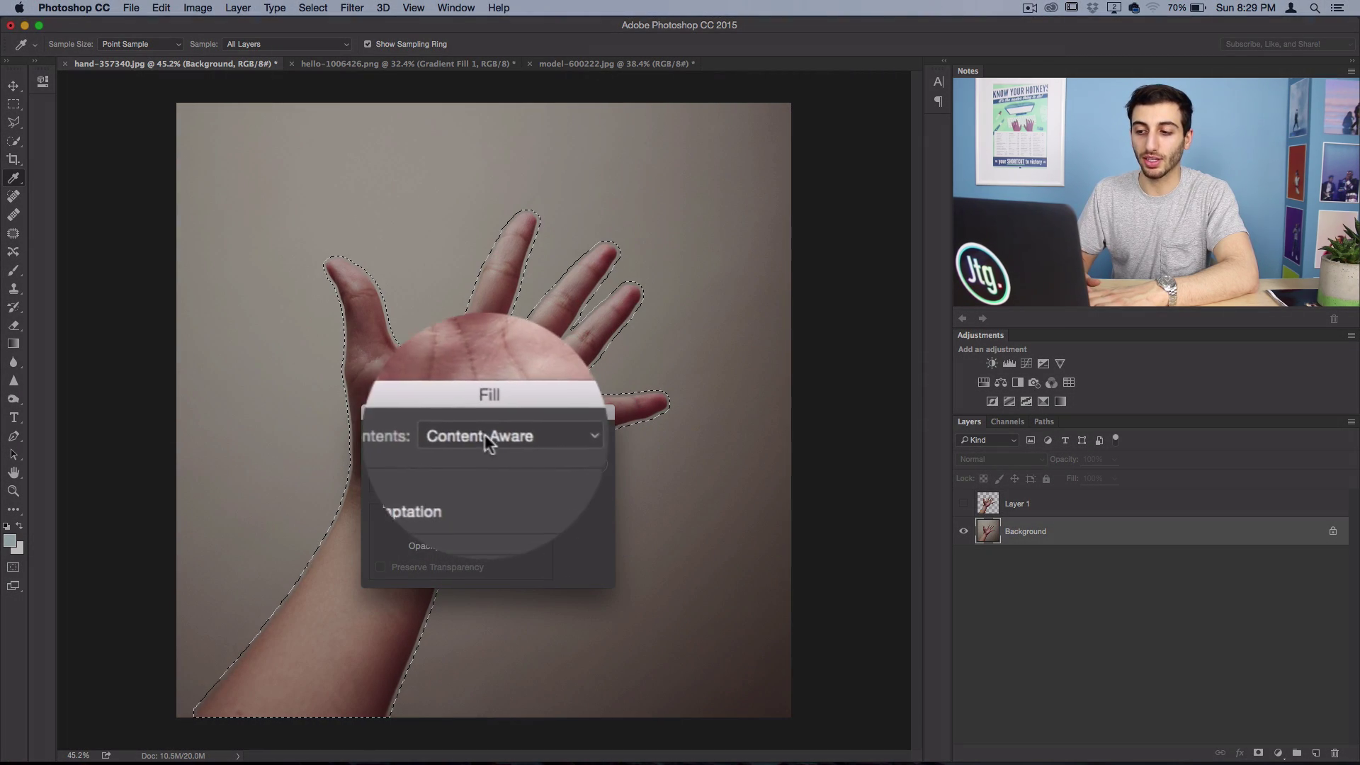
left_click(574, 437)
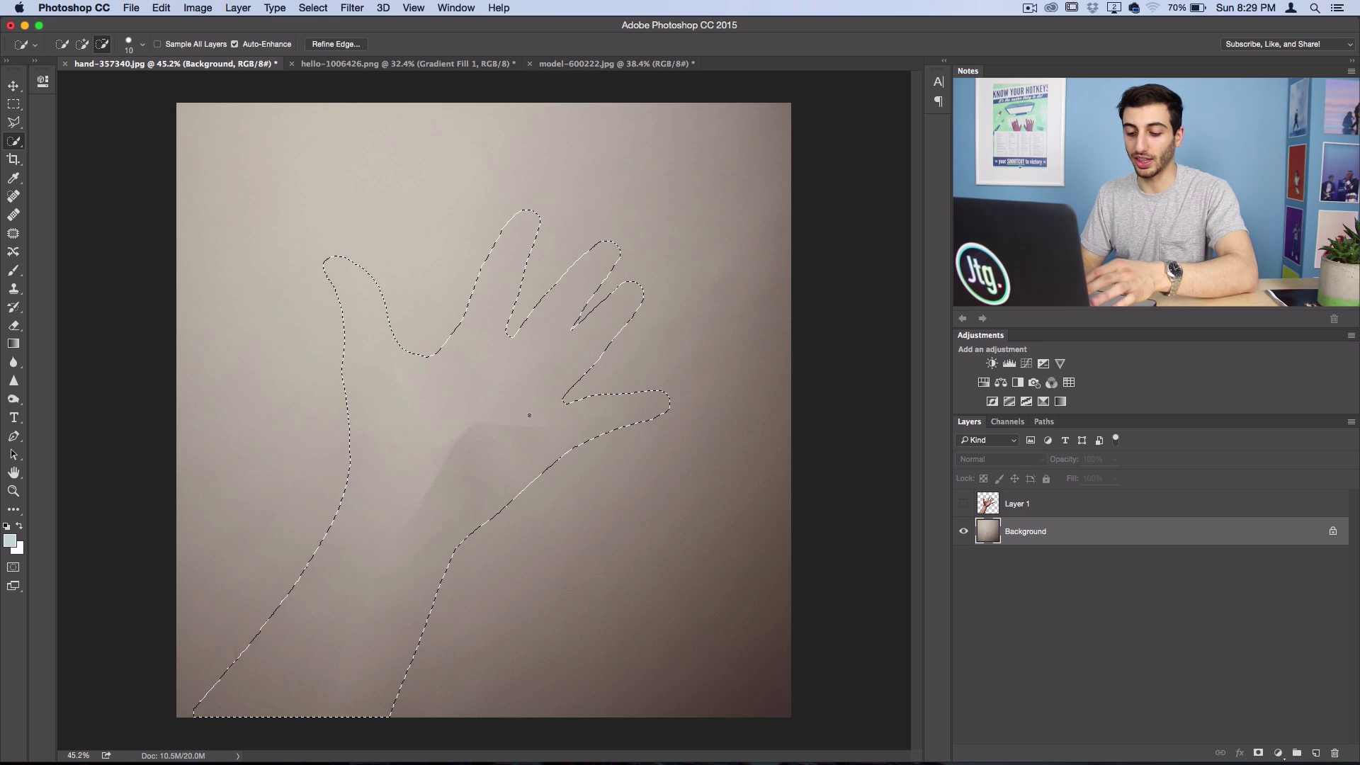
key("super+d")
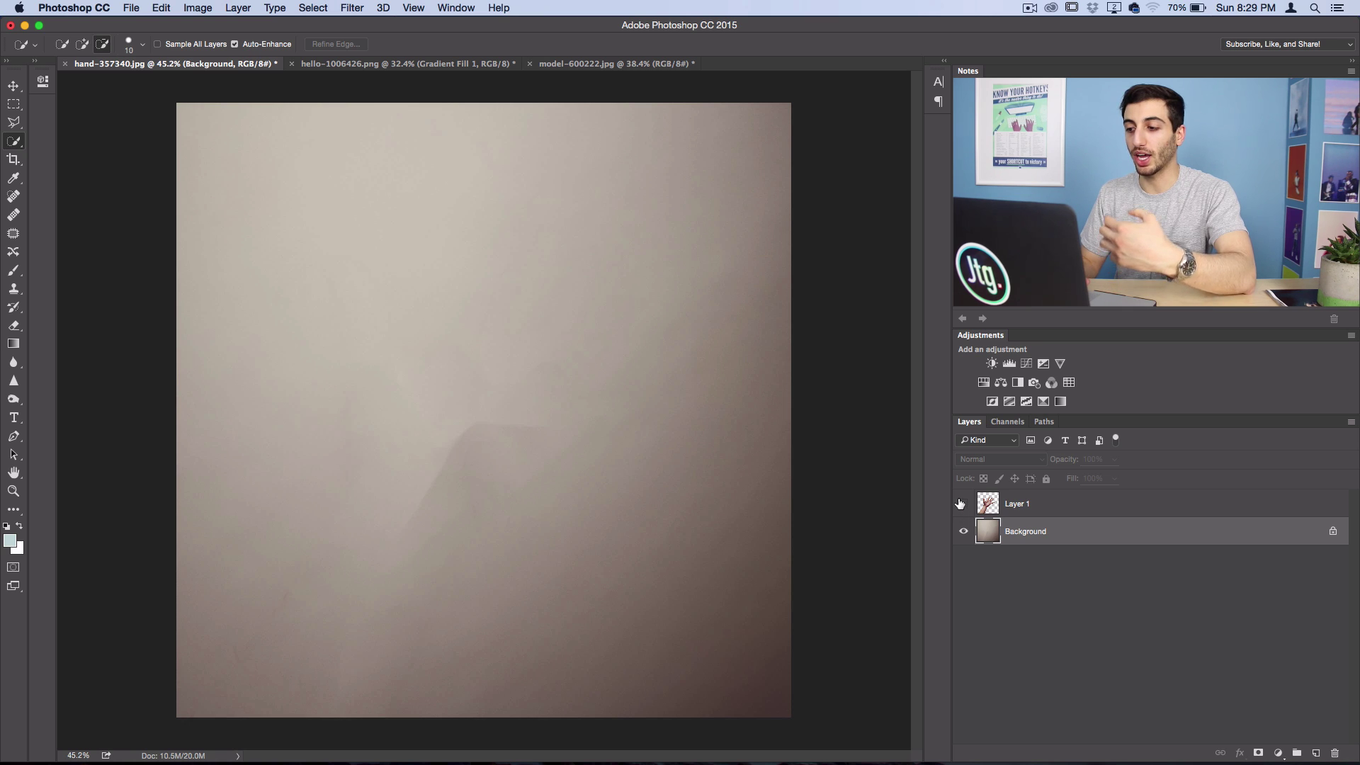
left_click(962, 504)
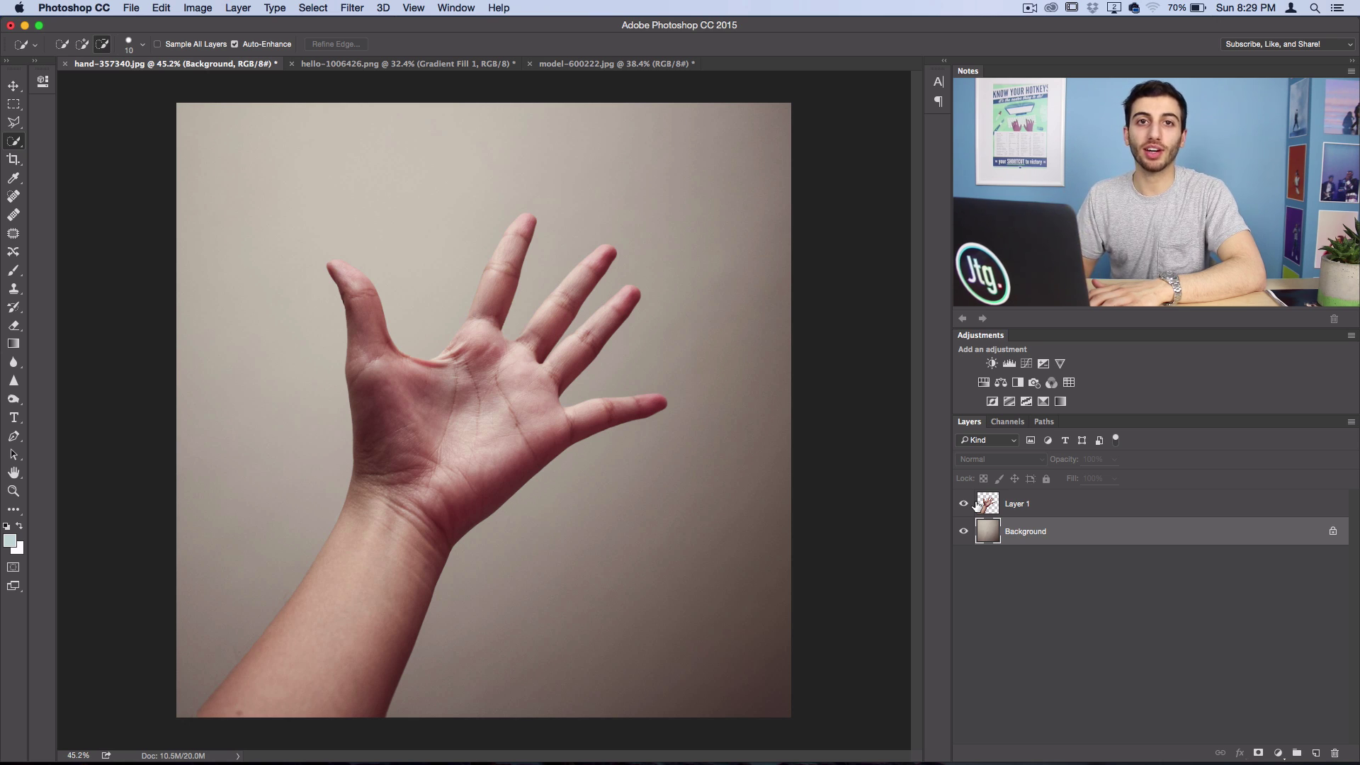
- Select Layer 1 and start Puppet Warp on the hand
left_click(990, 504)
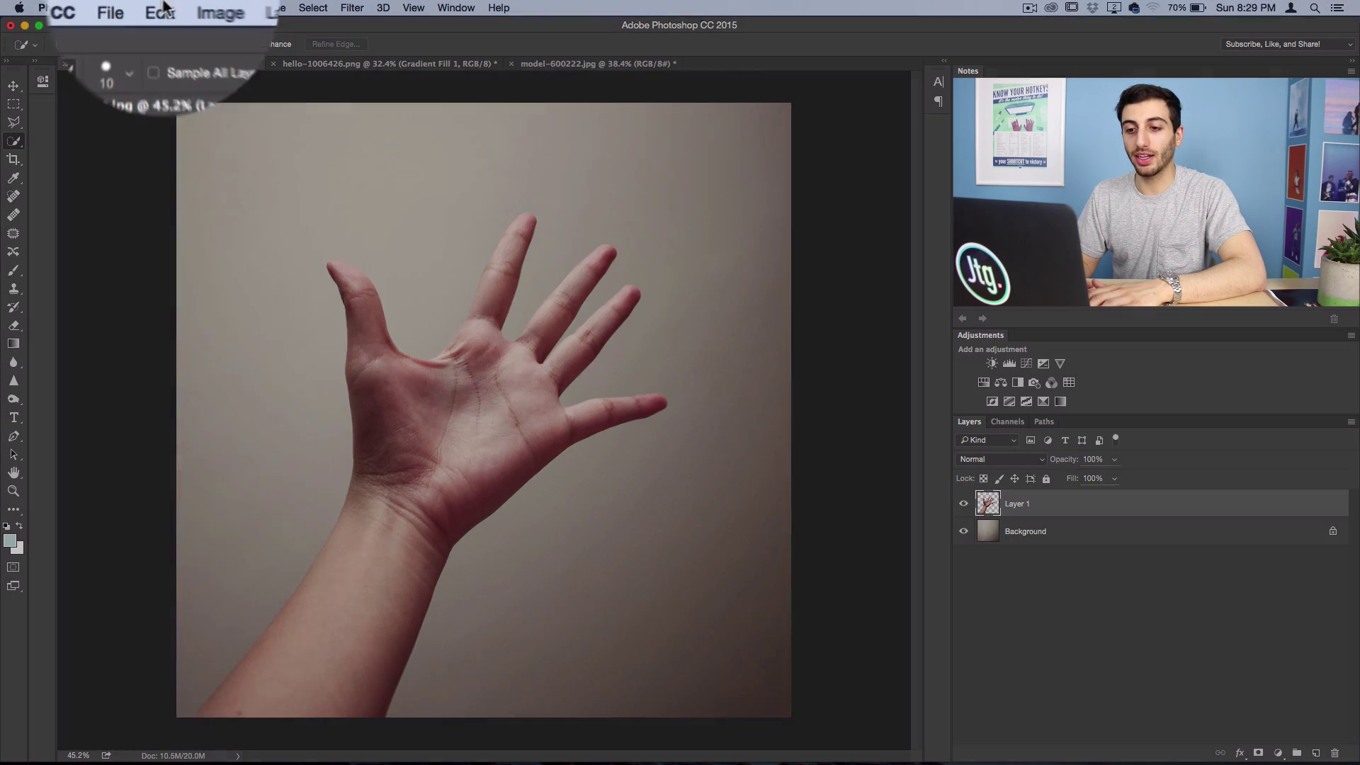
left_click(160, 7)
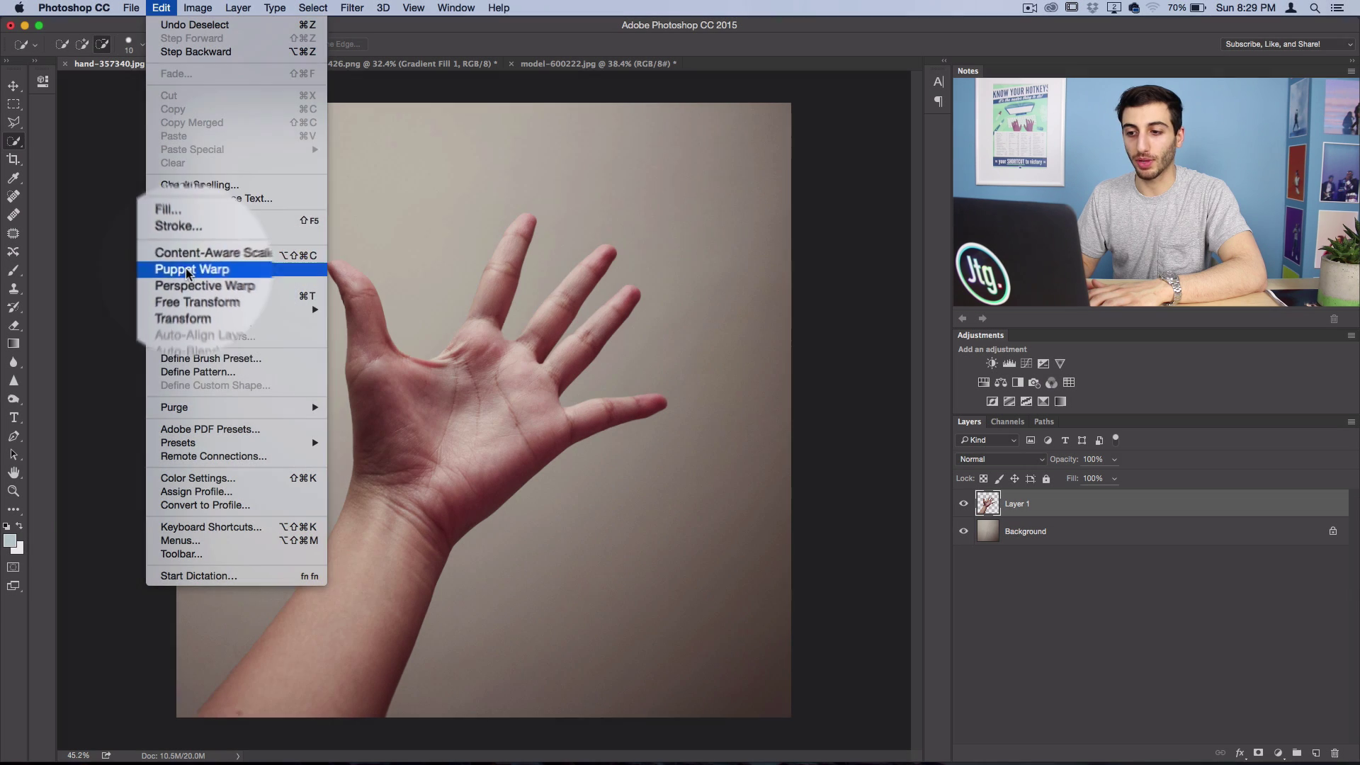
left_click(188, 272)
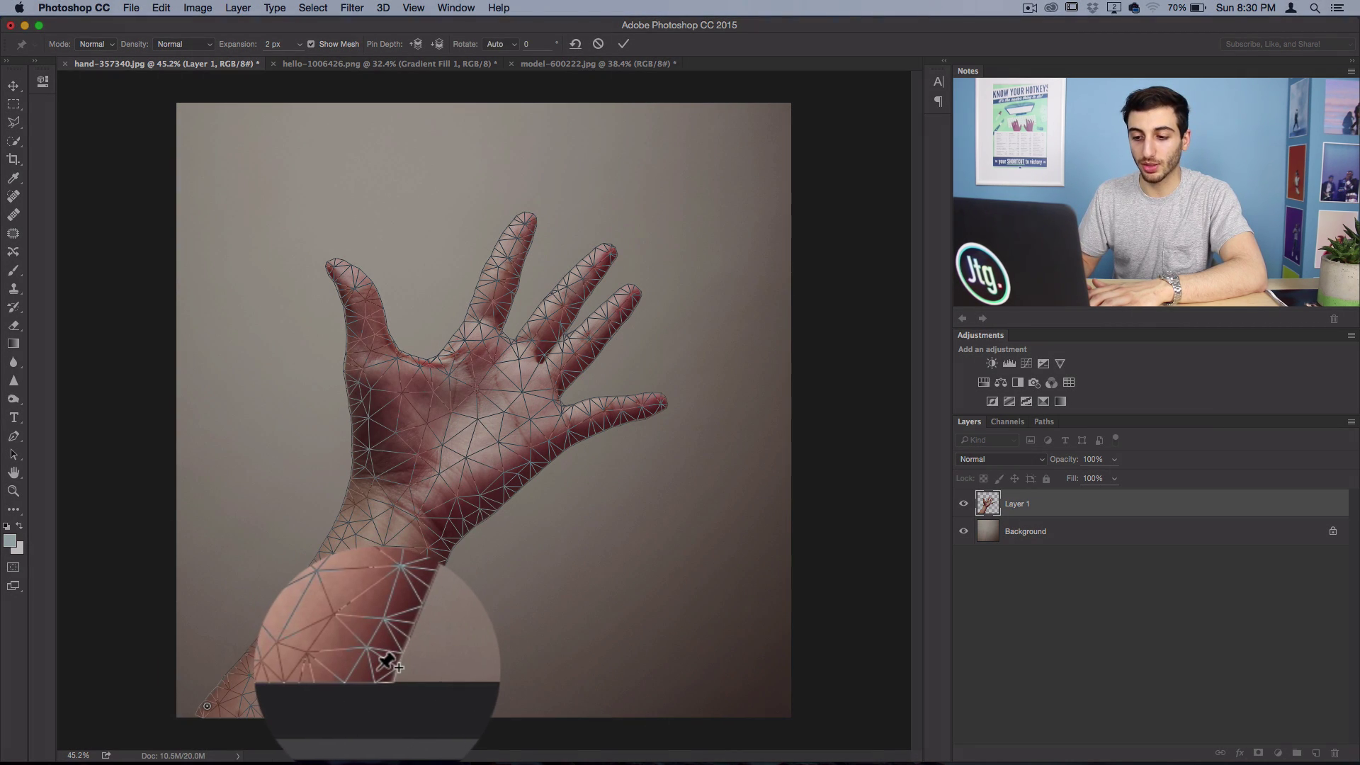
- Pin the wrist, the thumb base and middle, and the index finger and fingertip
left_click(374, 709)
left_click_drag(206, 708, 207, 710)
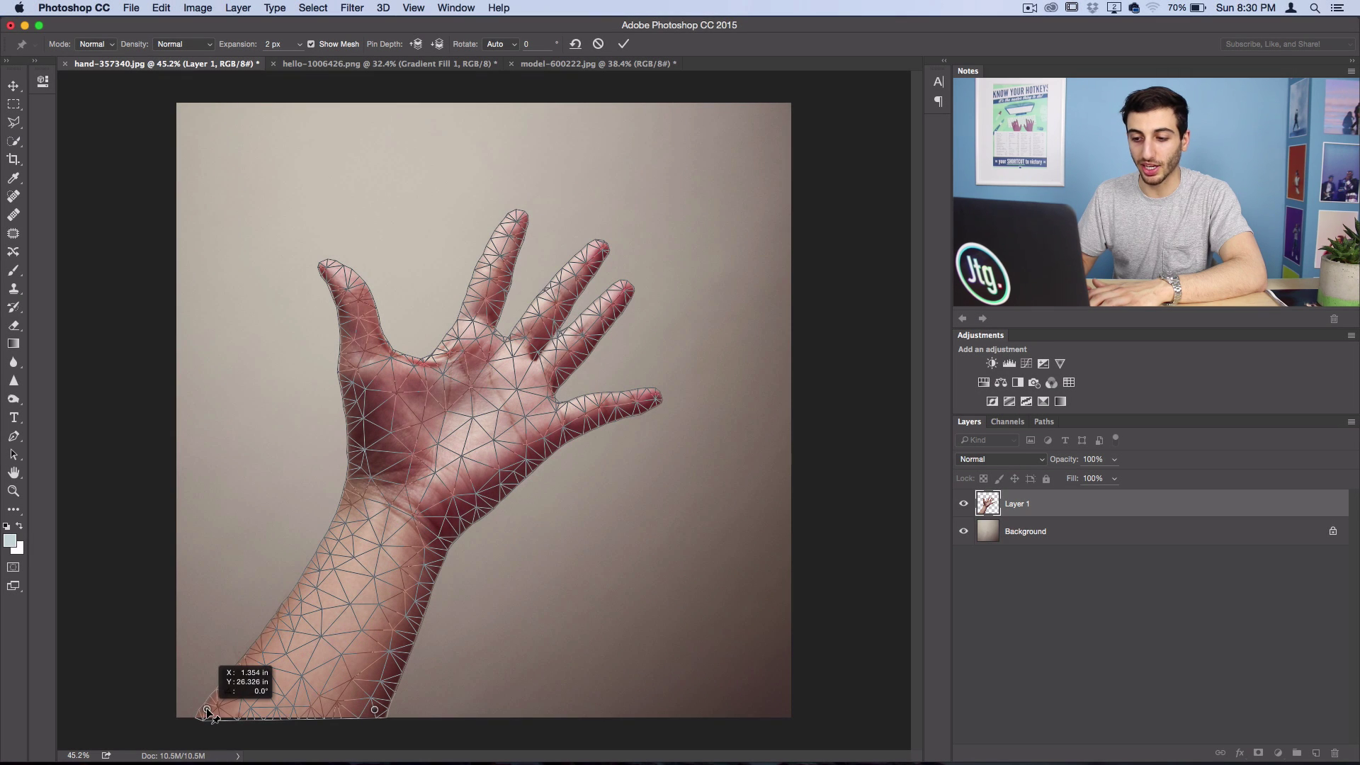
left_click_drag(375, 712, 376, 714)
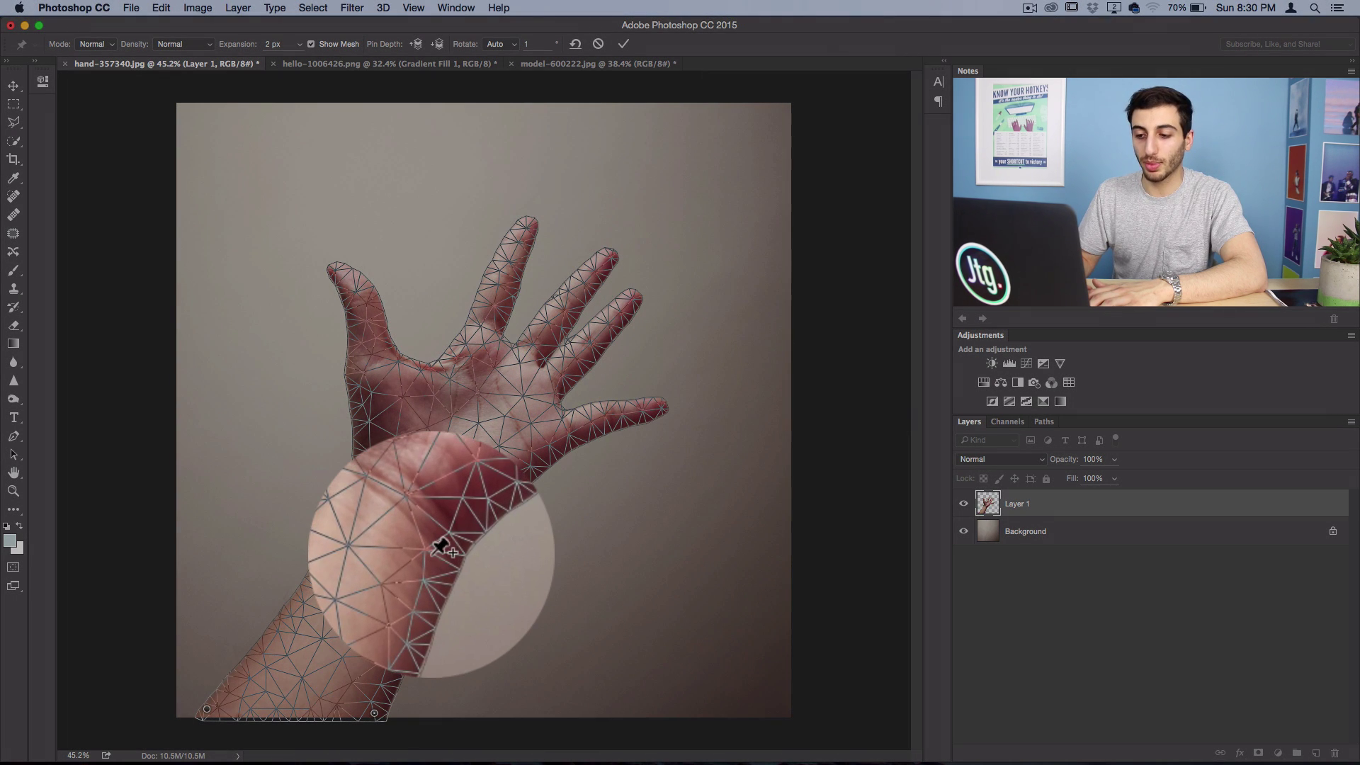
left_click(357, 508)
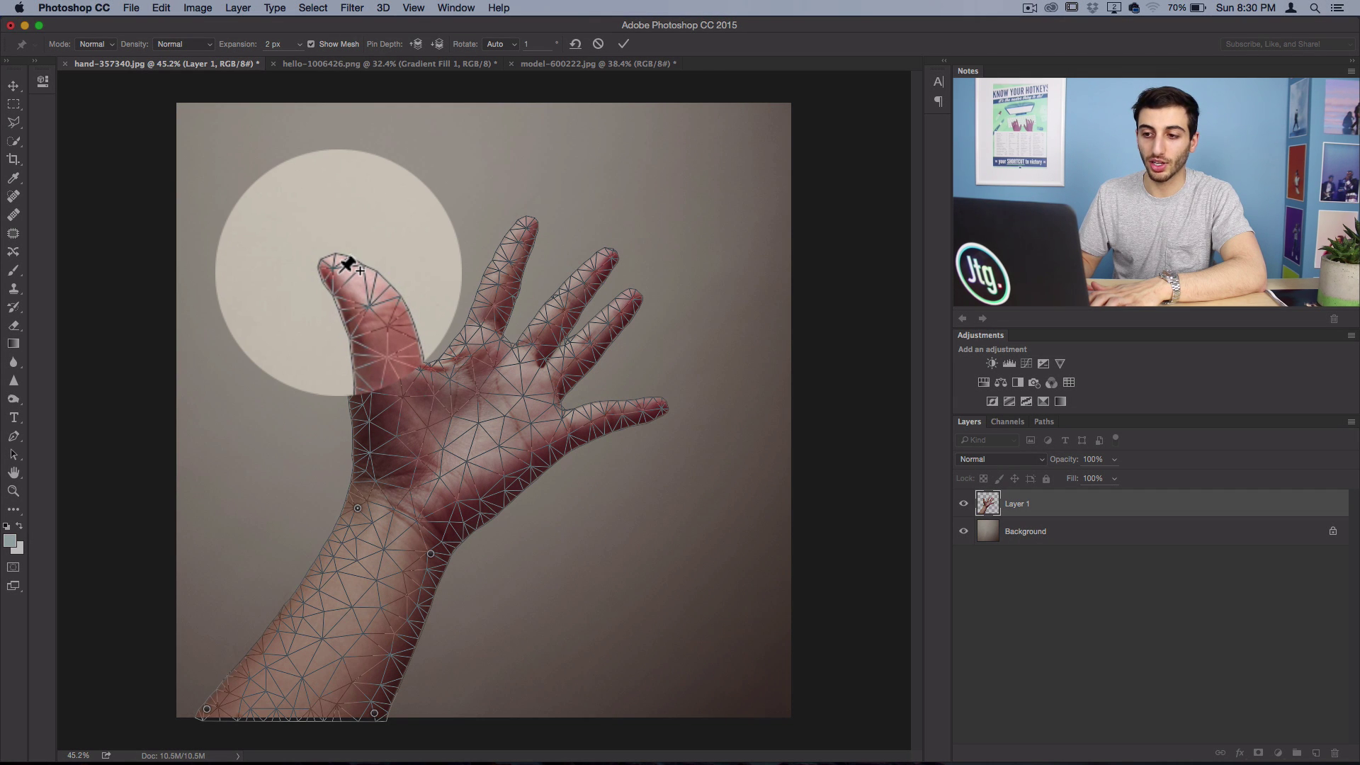
left_click(367, 306)
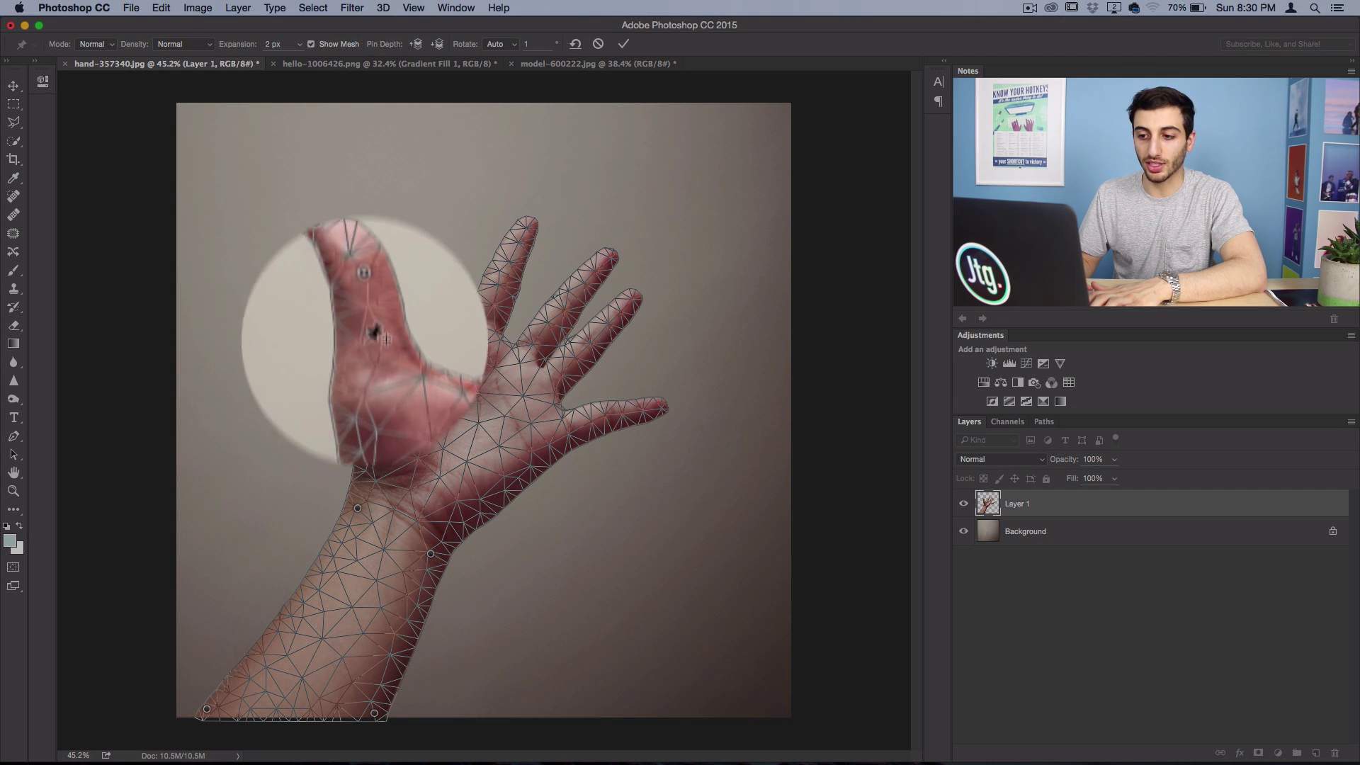
left_click(377, 369)
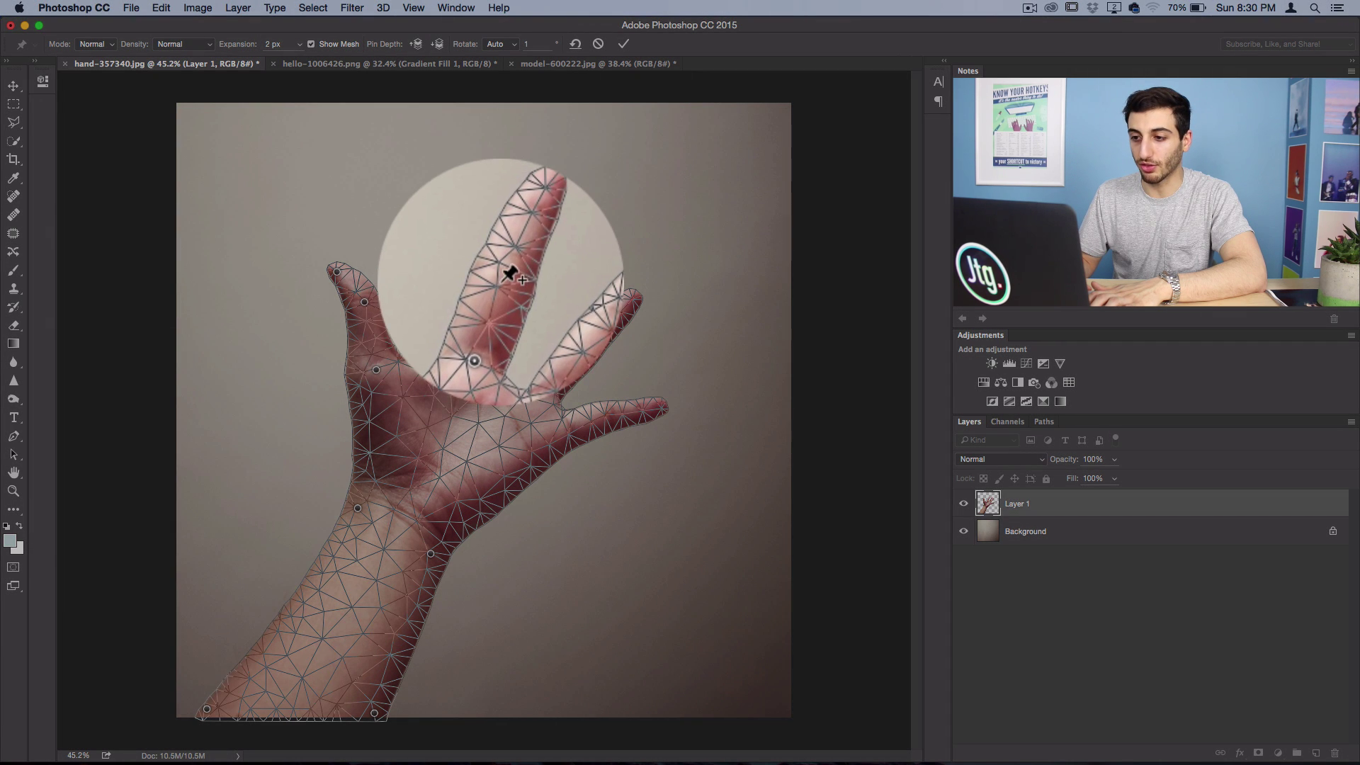
left_click(506, 290)
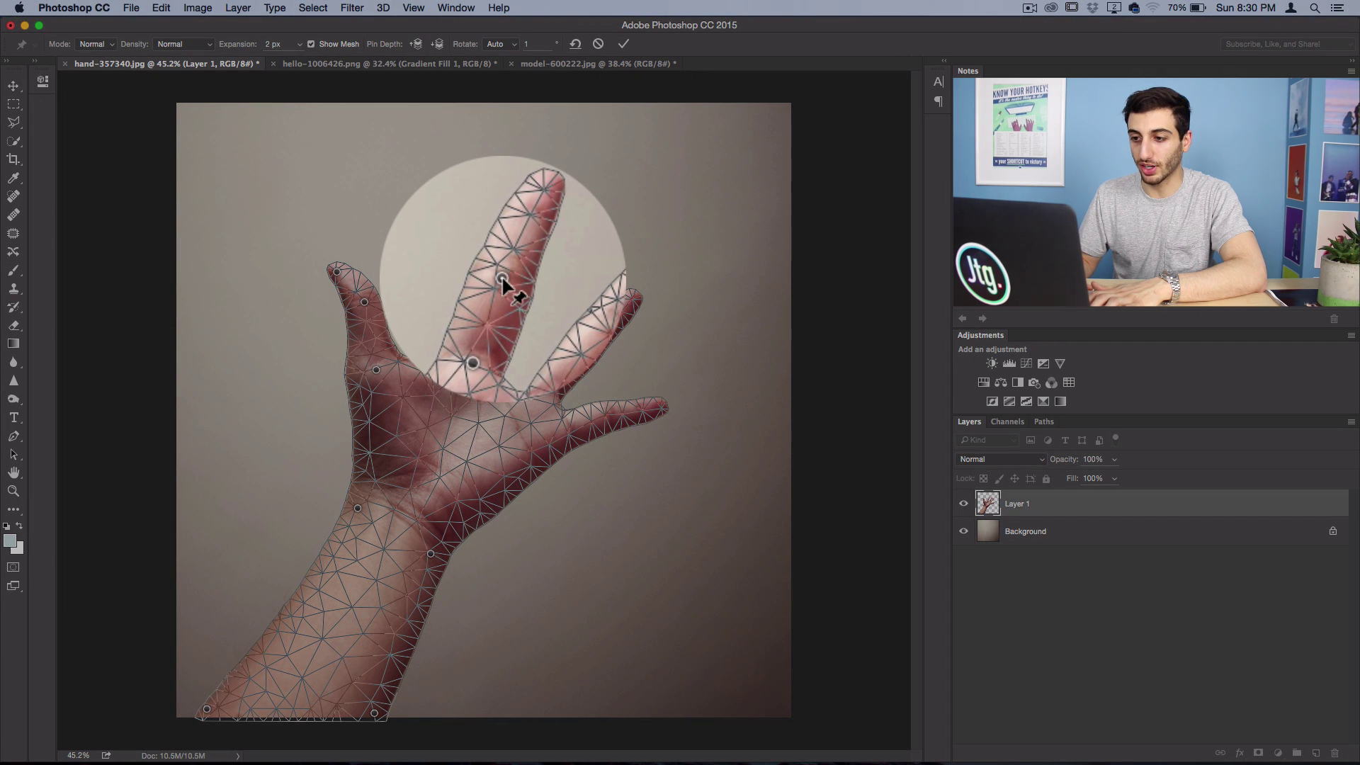
left_click(519, 239)
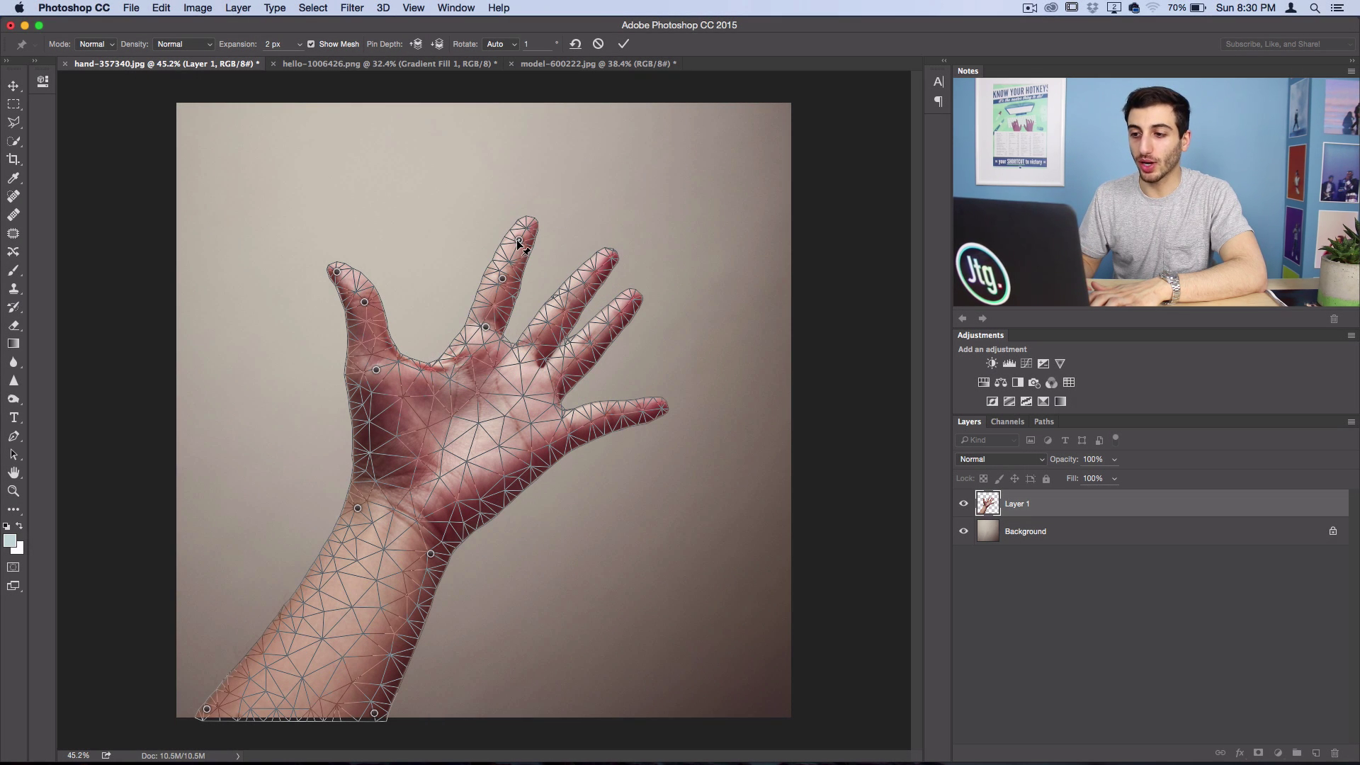
- Curl the index fingertip down until it touches the thumb
left_click_drag(520, 241, 468, 248)
left_click_drag(364, 301, 414, 263)
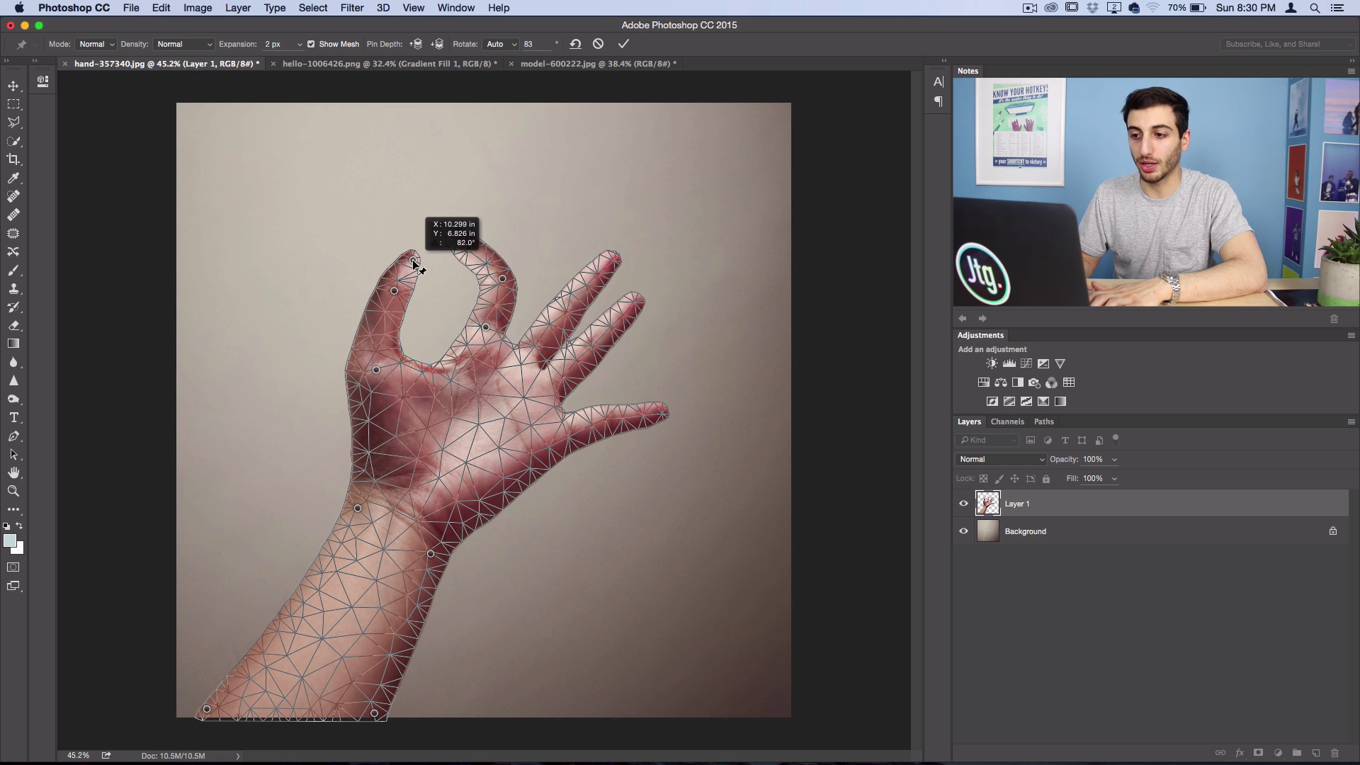
left_click_drag(504, 268, 477, 265)
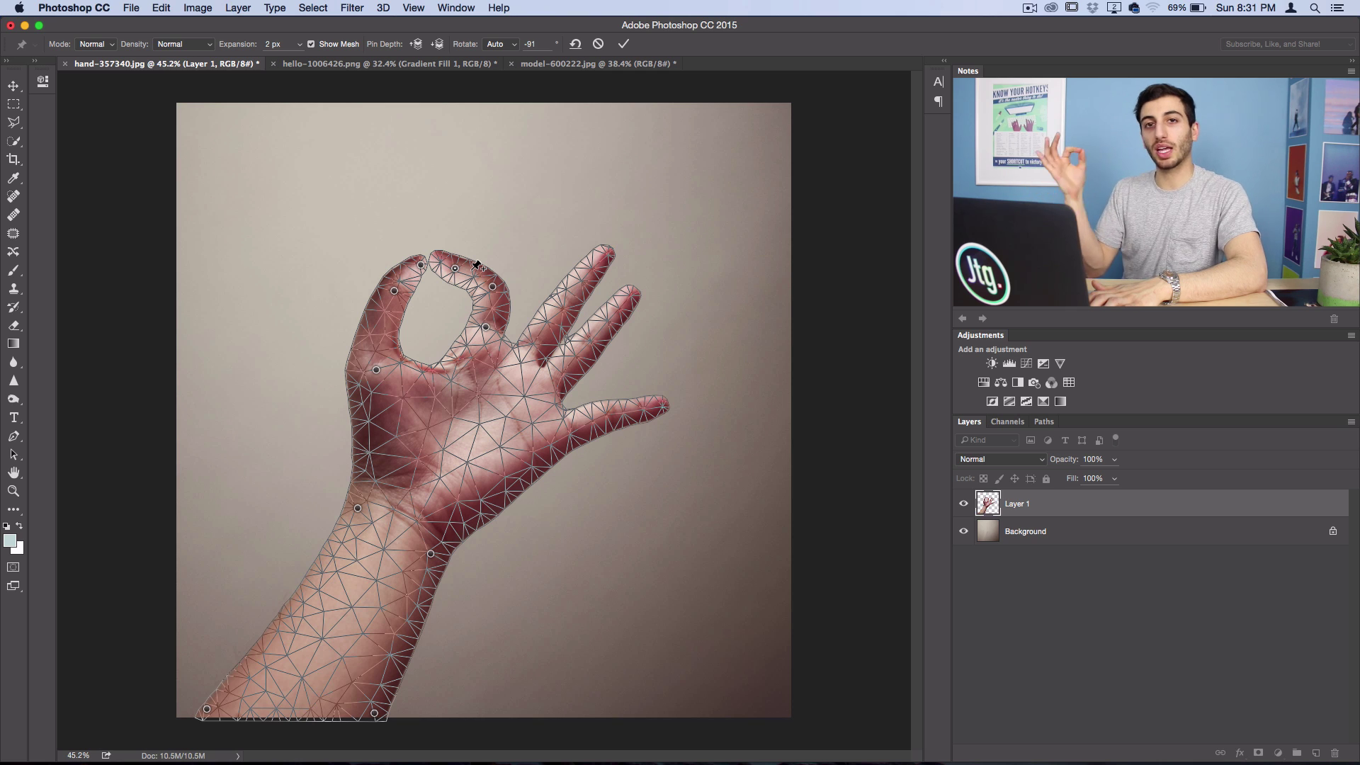
- Pin and bend the middle, ring and little fingers
left_click(607, 251)
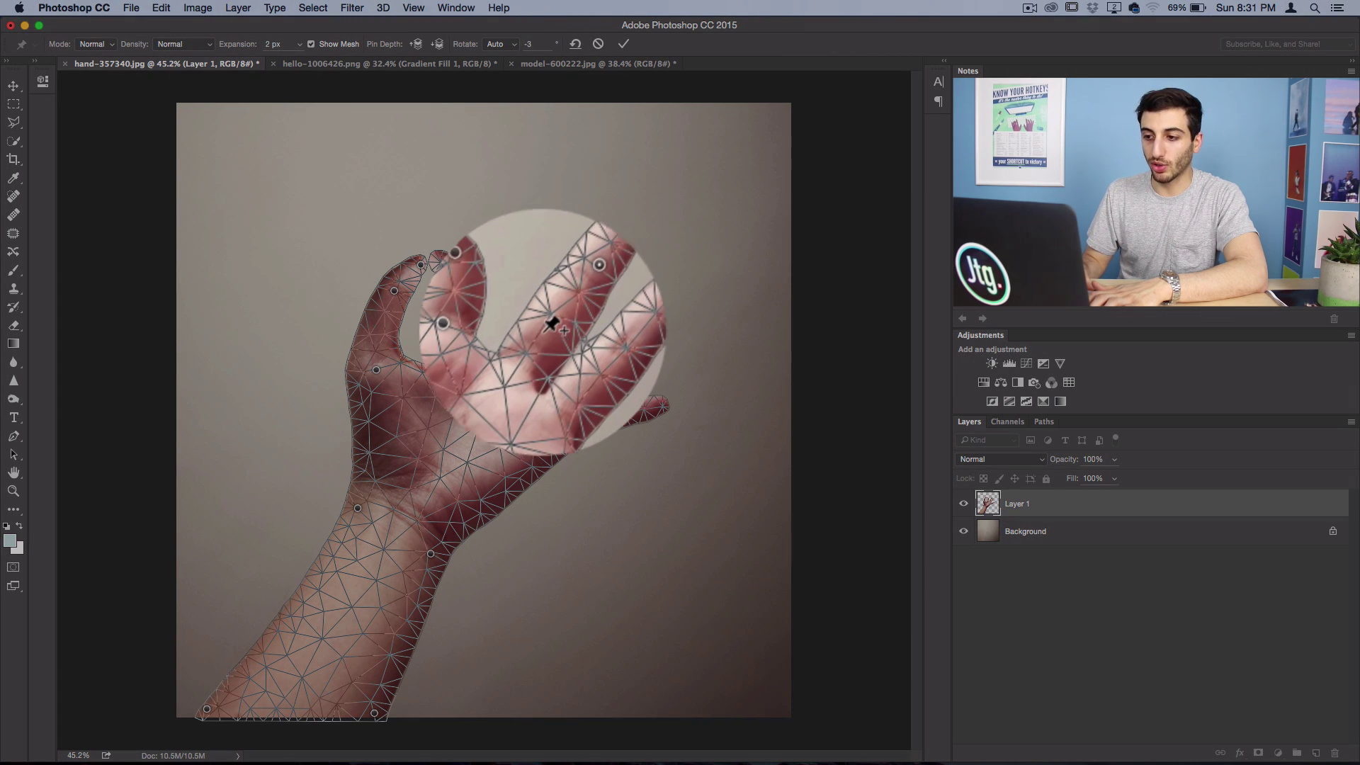
left_click_drag(544, 338, 568, 249)
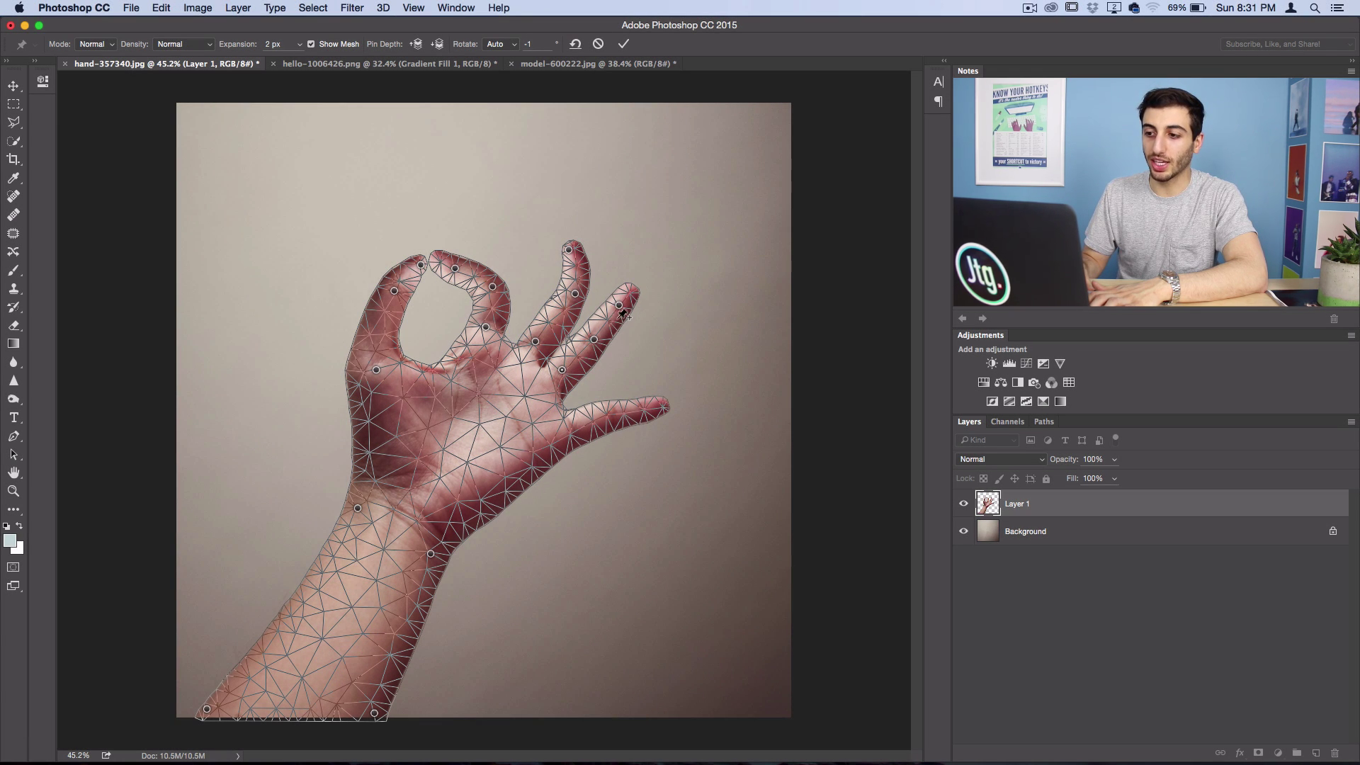
left_click_drag(613, 308, 605, 301)
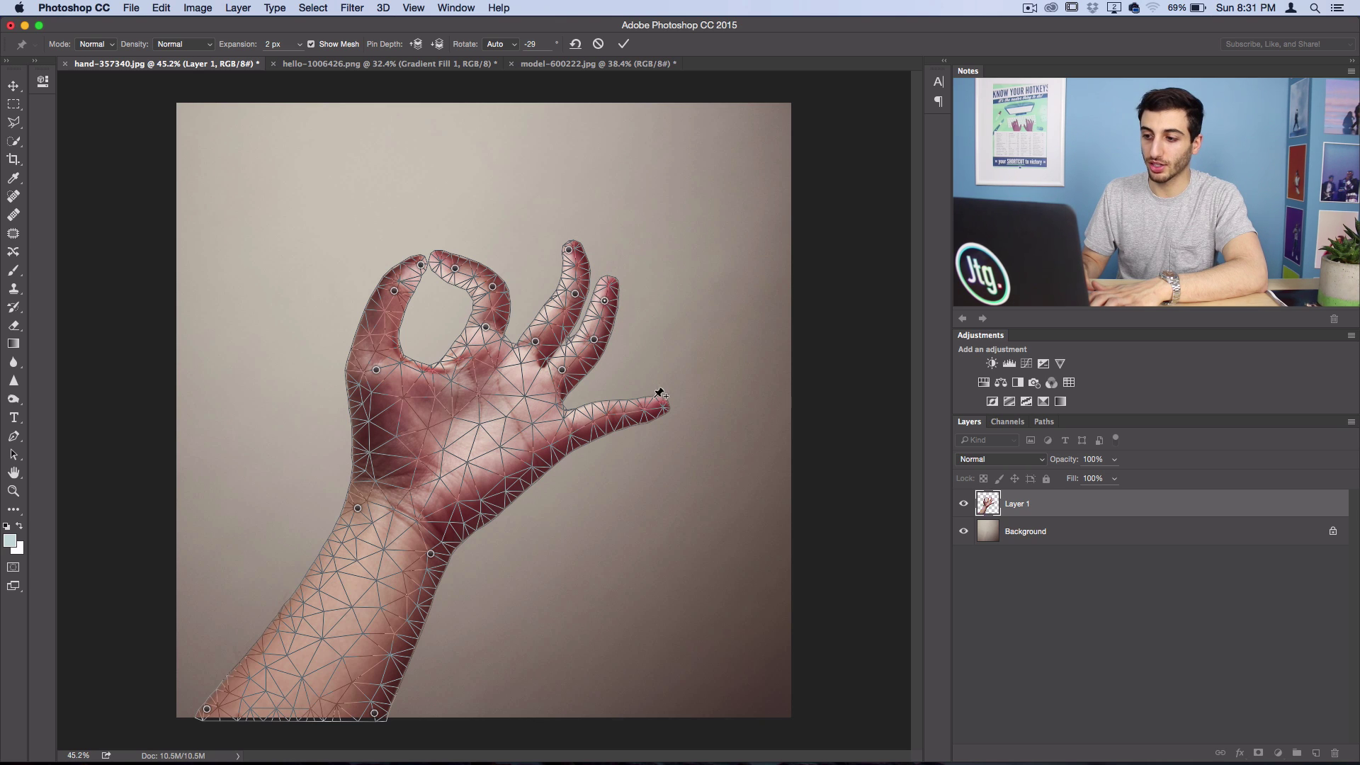
left_click_drag(653, 410, 641, 383)
- Commit the warp, then toggle undo/redo to compare, ending on the OK-sign hand
key("Return")
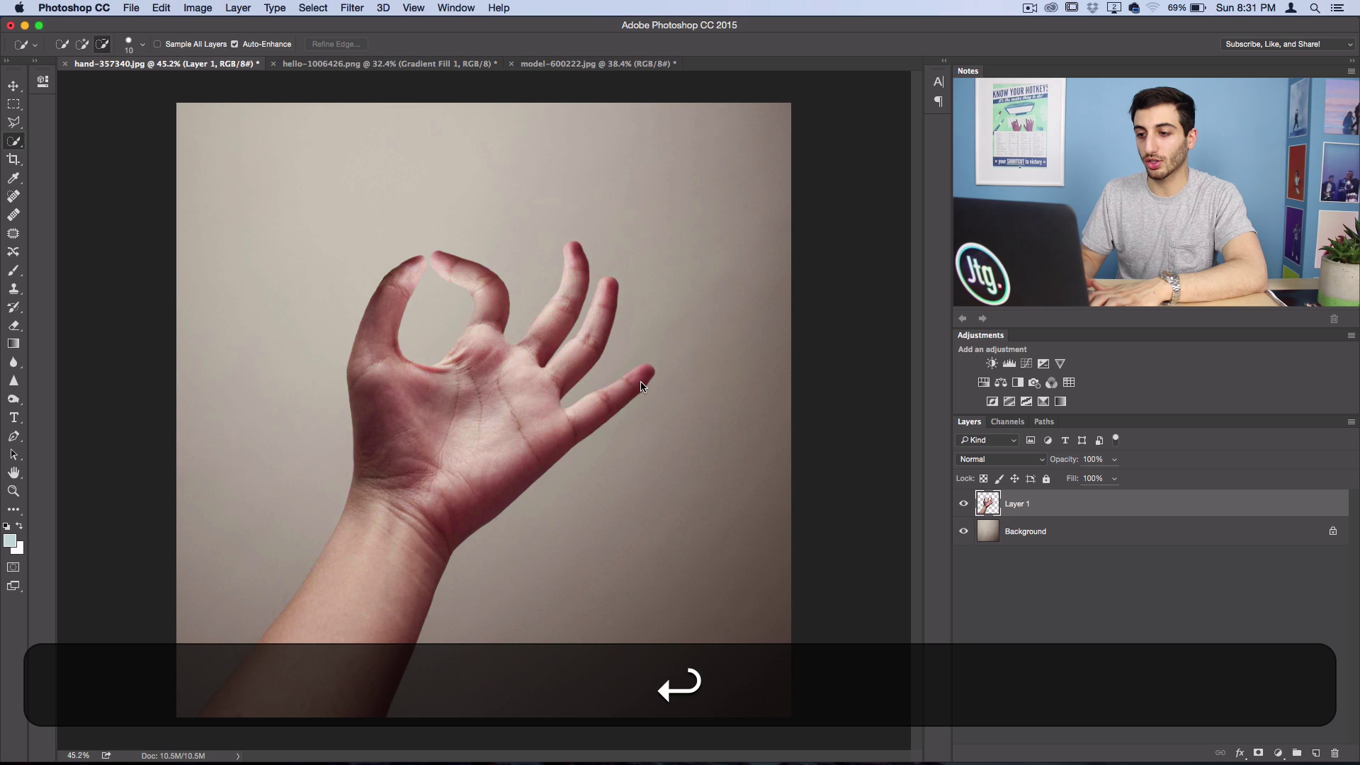
key("alt+super+z")
key("shift+super+z")
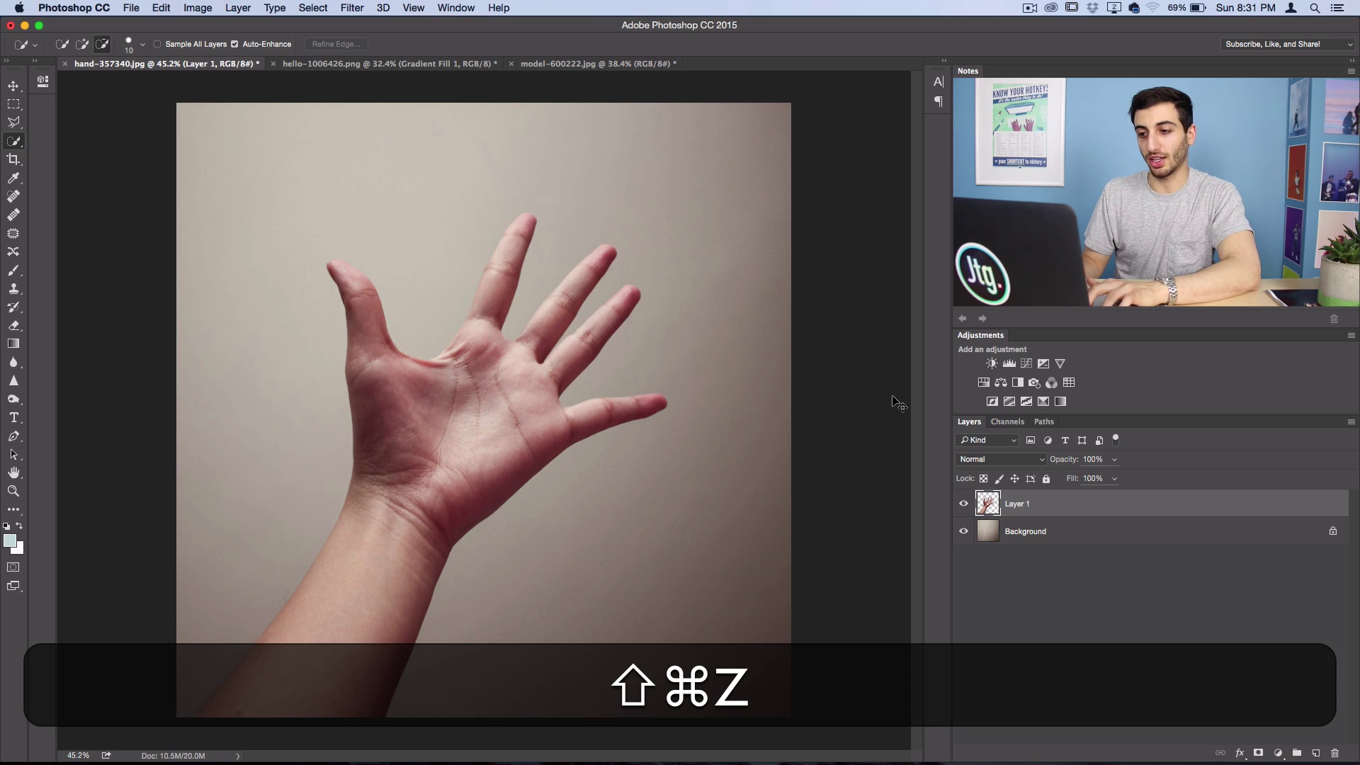
key("alt+super+z")
key("shift+super+z")
key("alt+super+z")
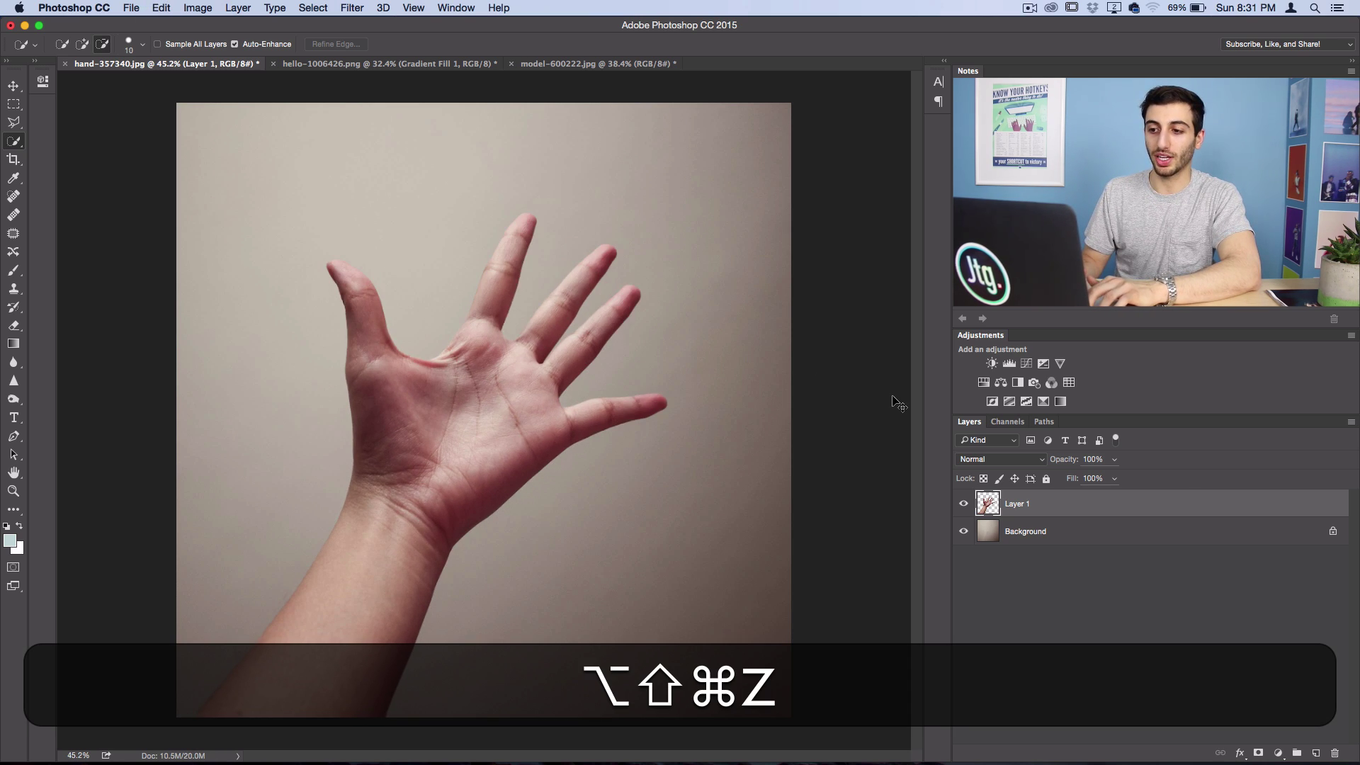
key("shift+super+z")
key("alt+super+z")
key("shift+super+z")
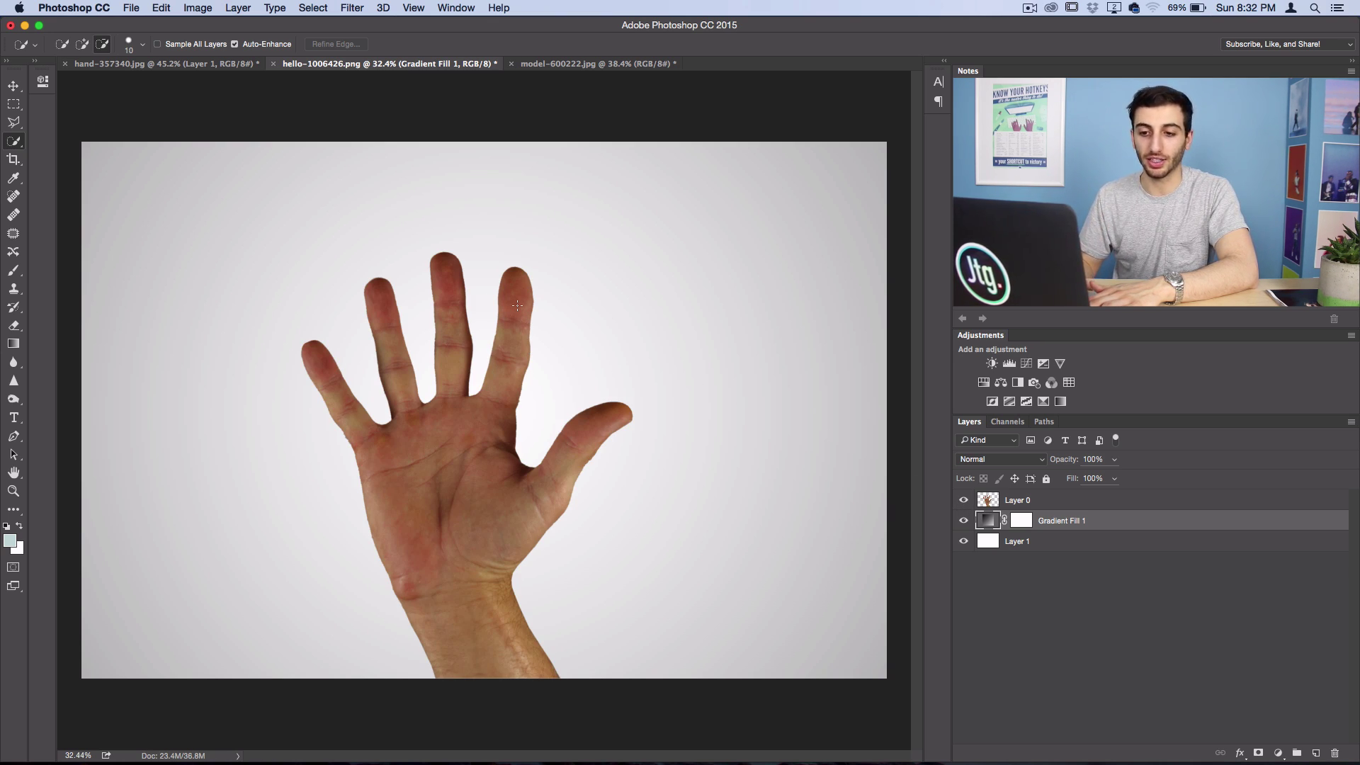
- Start Puppet Warp on Layer 0's hand and place the first fingertip pin
left_click(1042, 504)
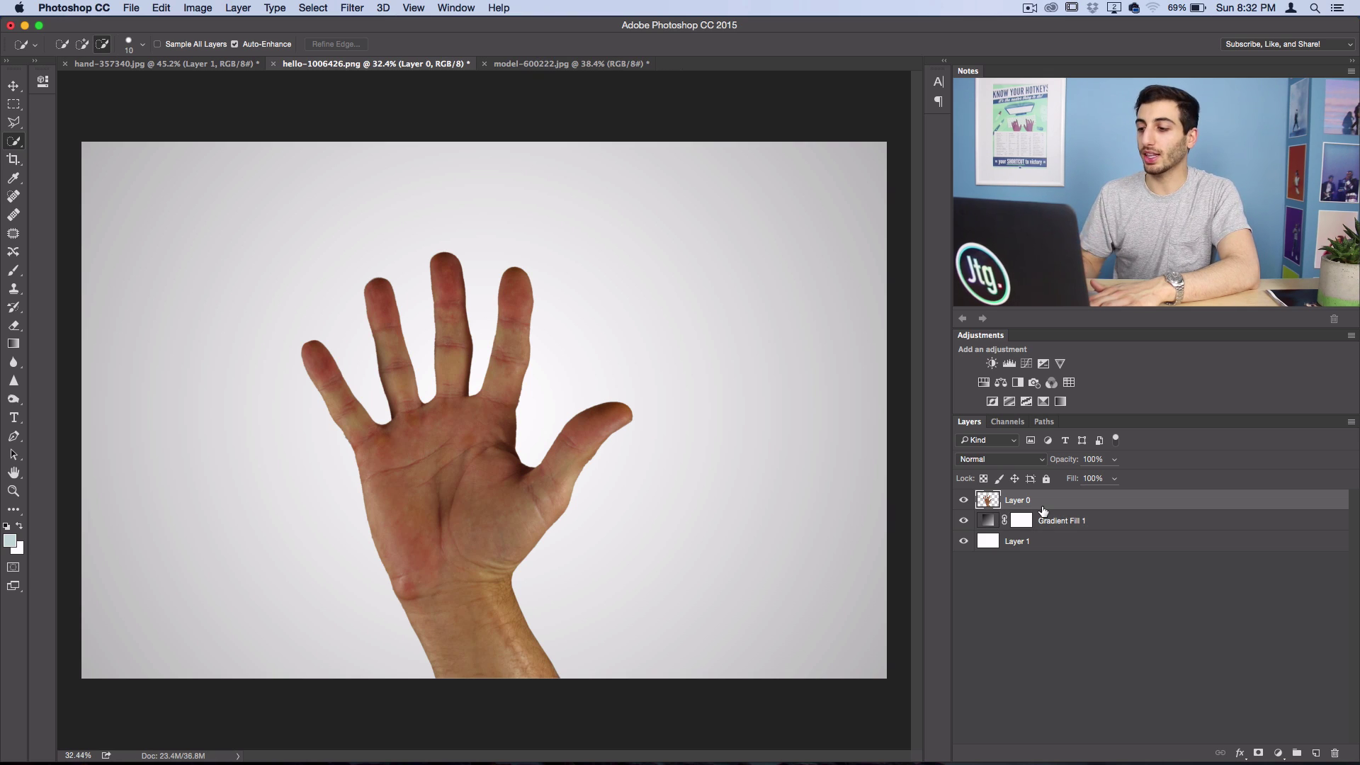
left_click(167, 7)
left_click(225, 267)
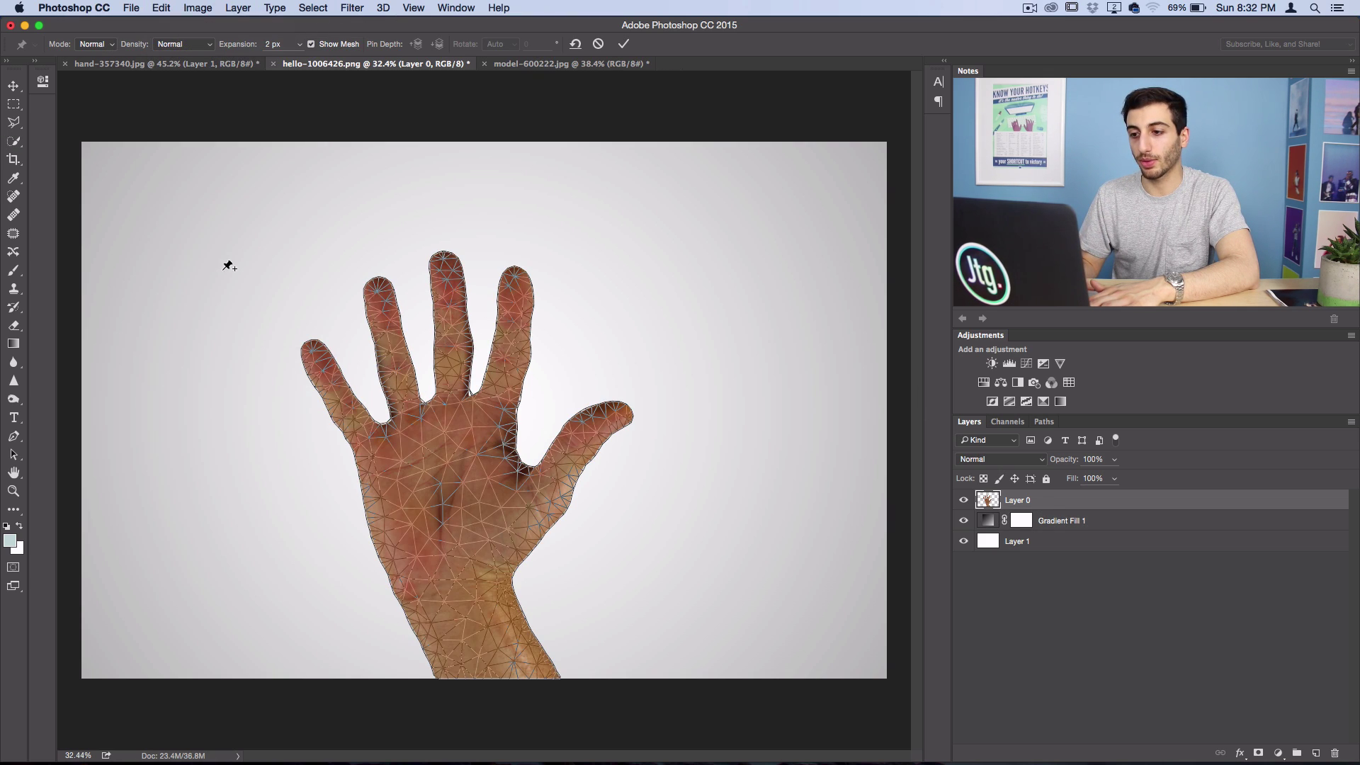
left_click(516, 274)
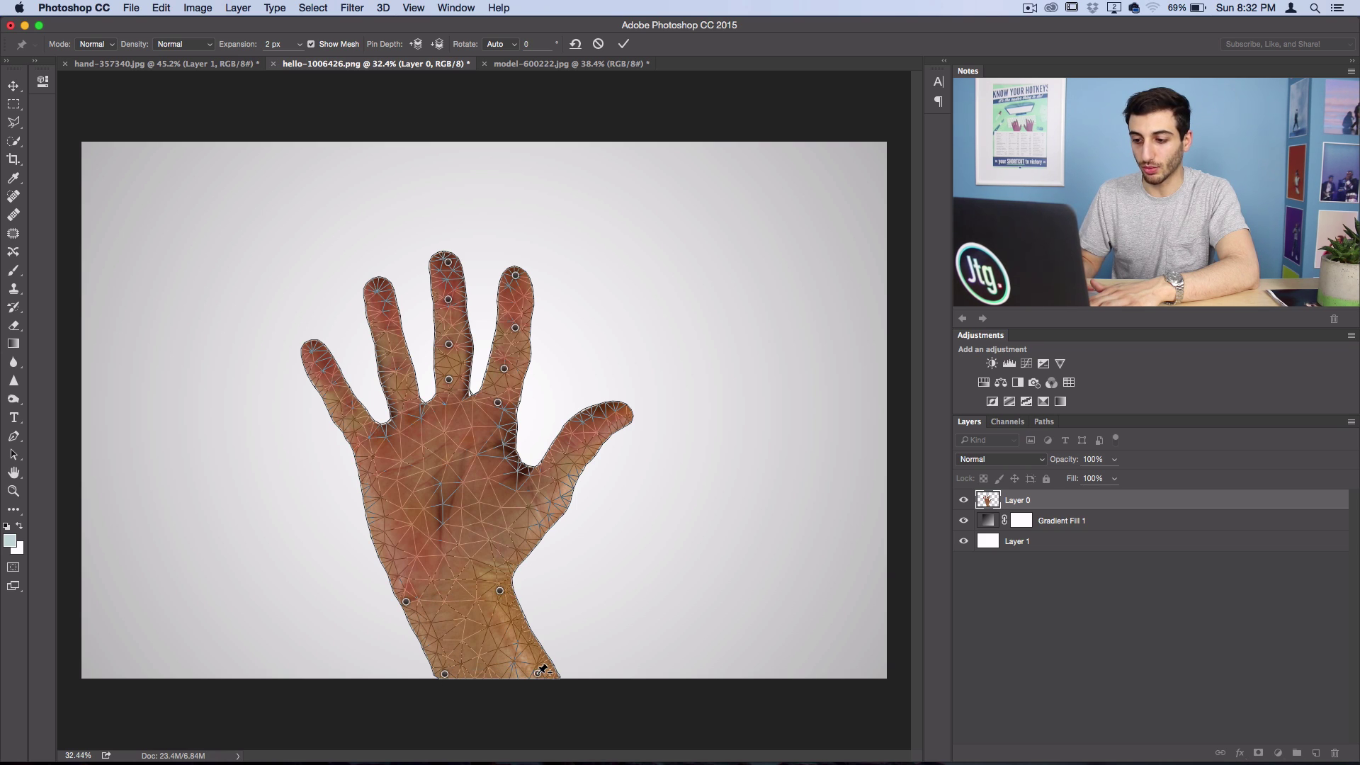
- Nudge the wrist pin down and drag the index finger across onto the middle finger
left_click_drag(443, 676, 441, 685)
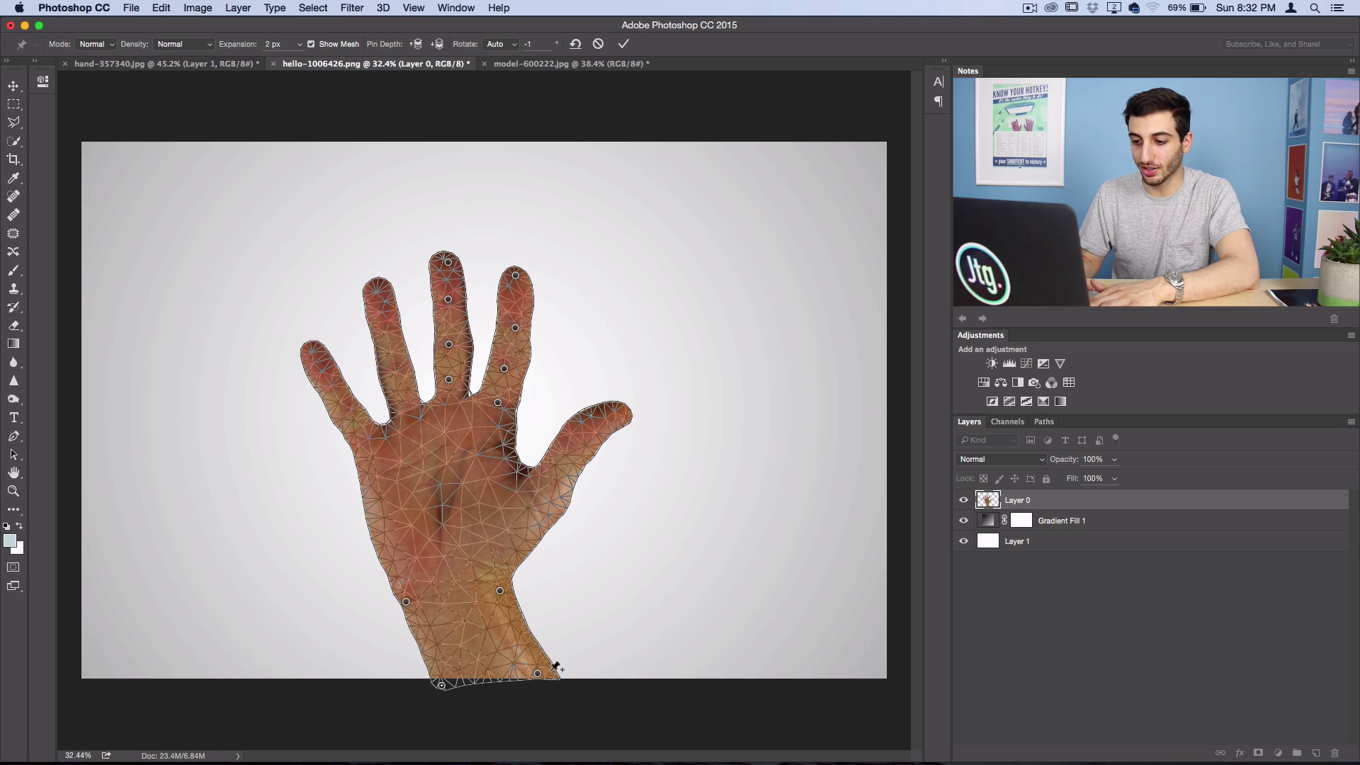
left_click_drag(515, 328, 475, 337)
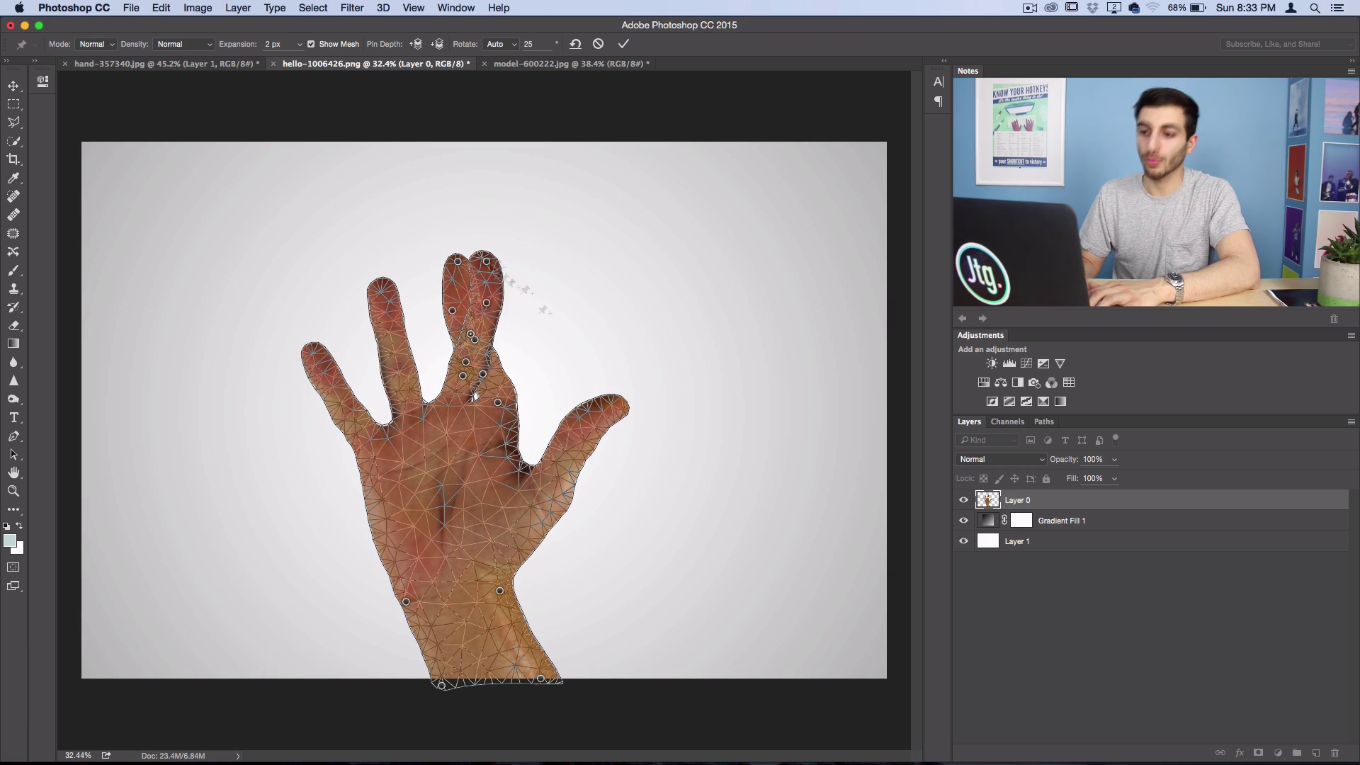
left_click(474, 345)
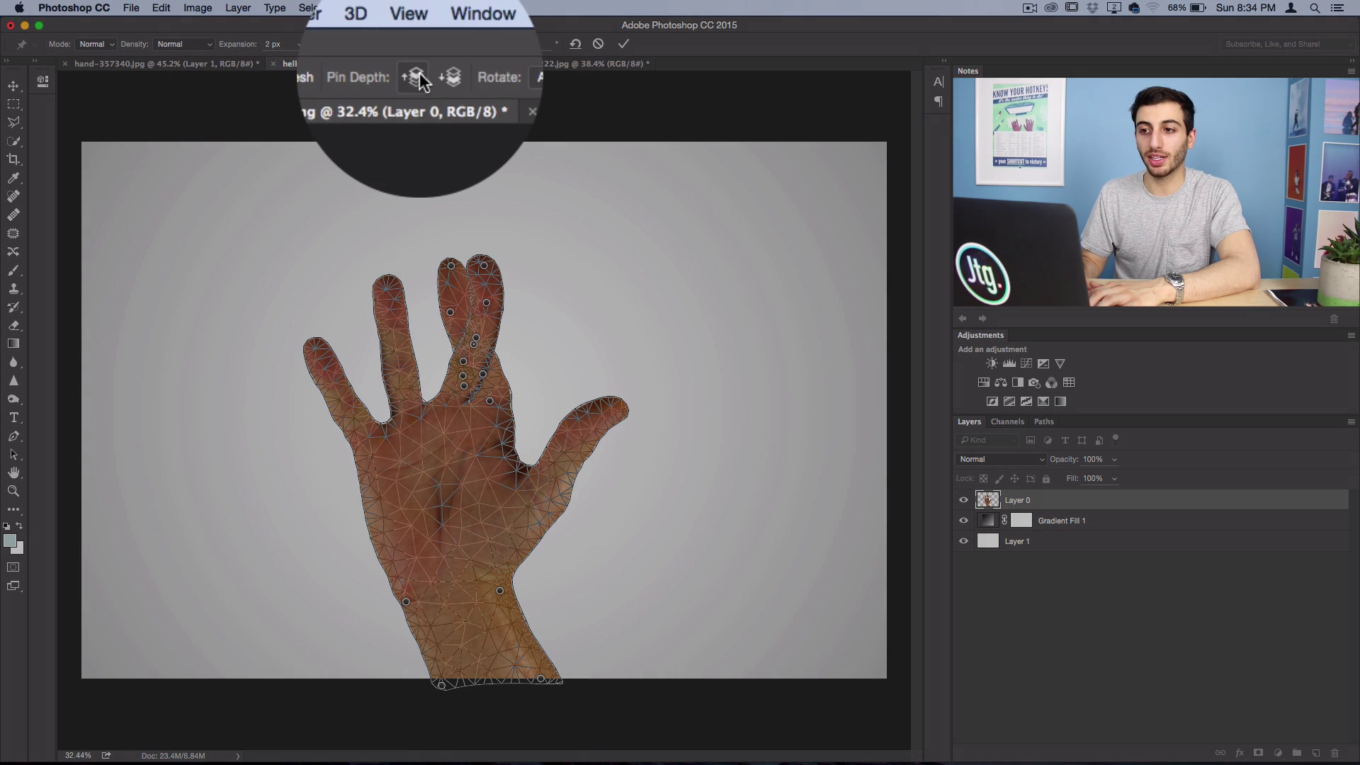
- Toggle the overlap pin's depth forward and backward, then commit the crossed-finger warp
left_click(417, 43)
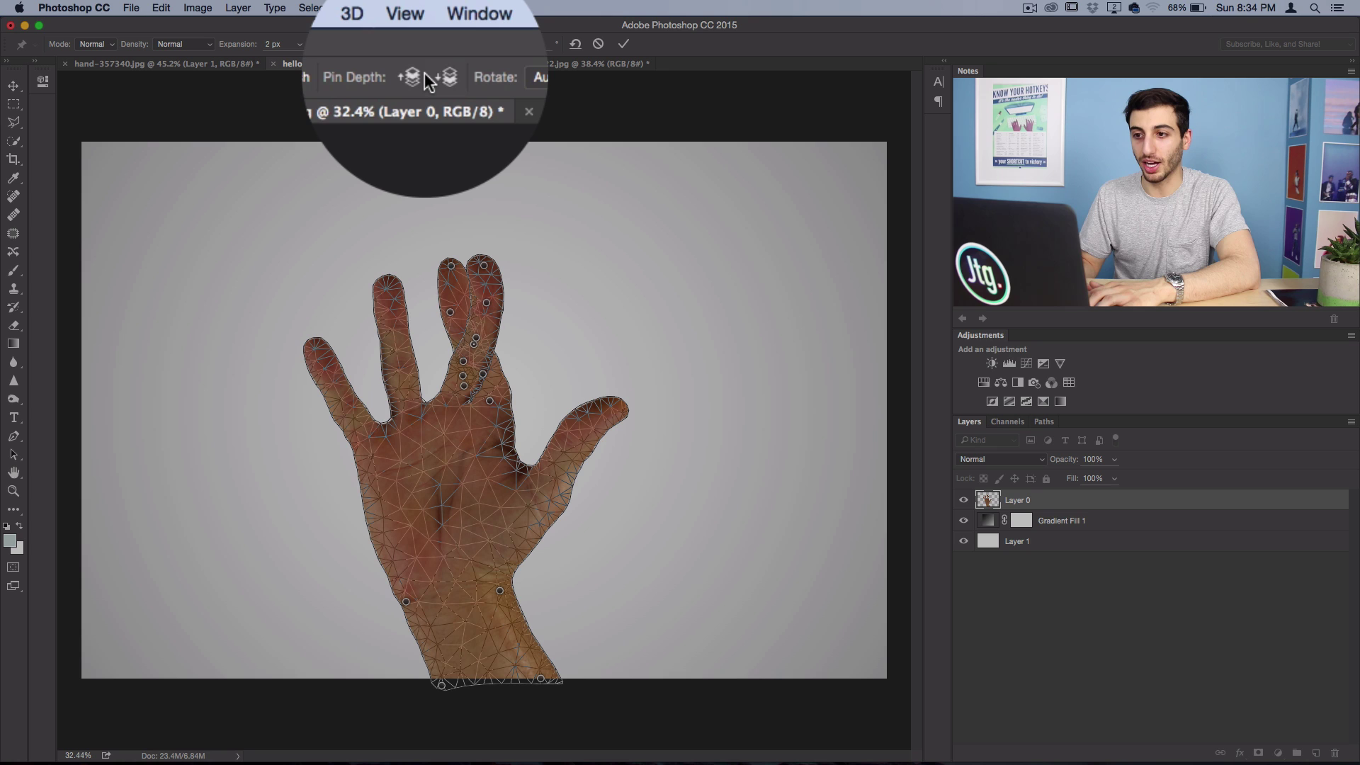
left_click(417, 44)
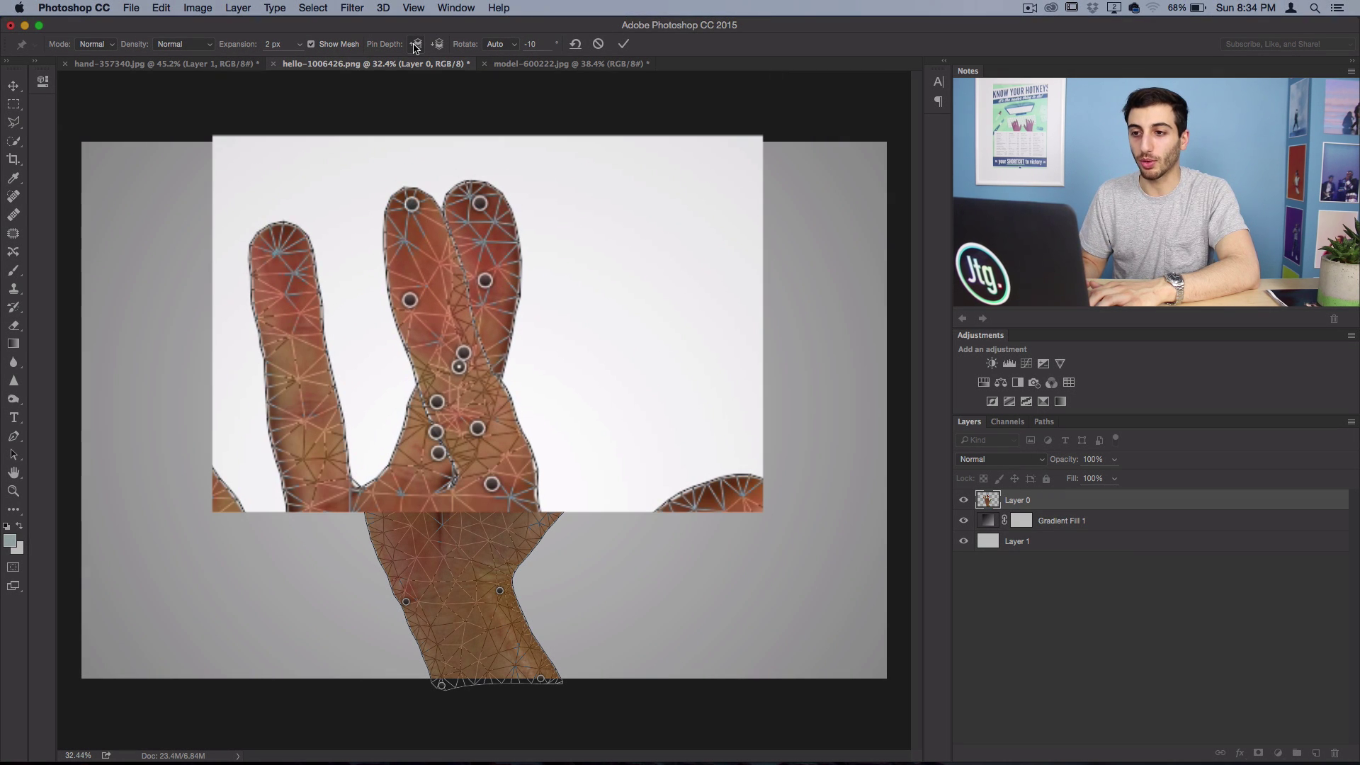
left_click(433, 48)
left_click(417, 46)
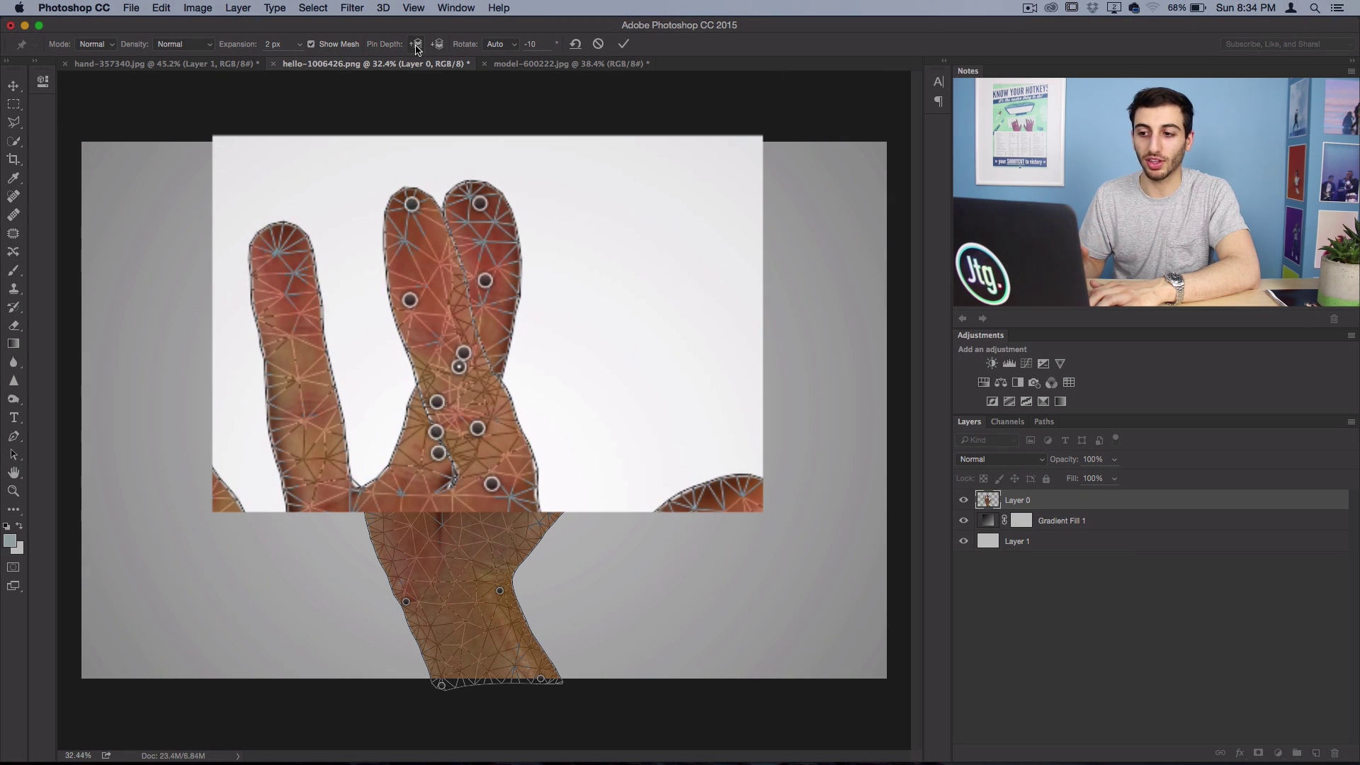
left_click(435, 47)
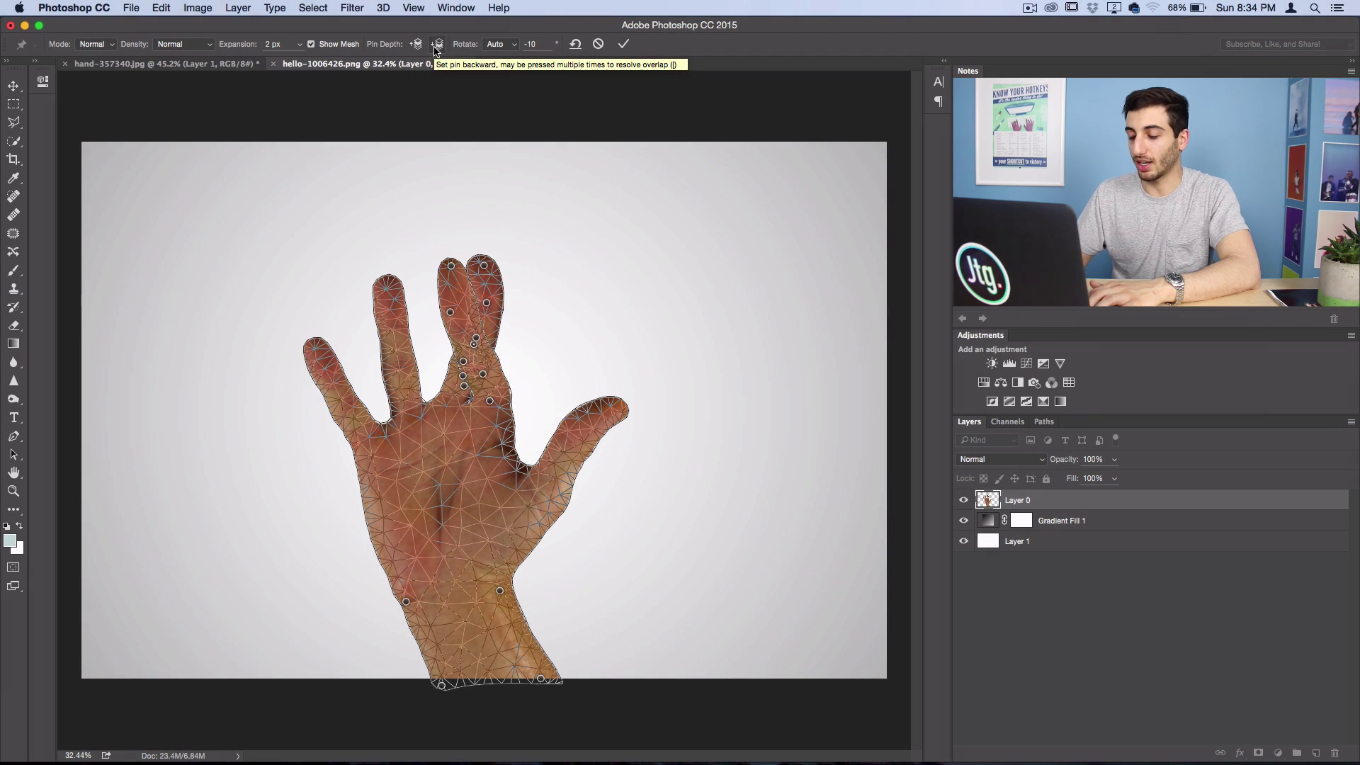
left_click(438, 47)
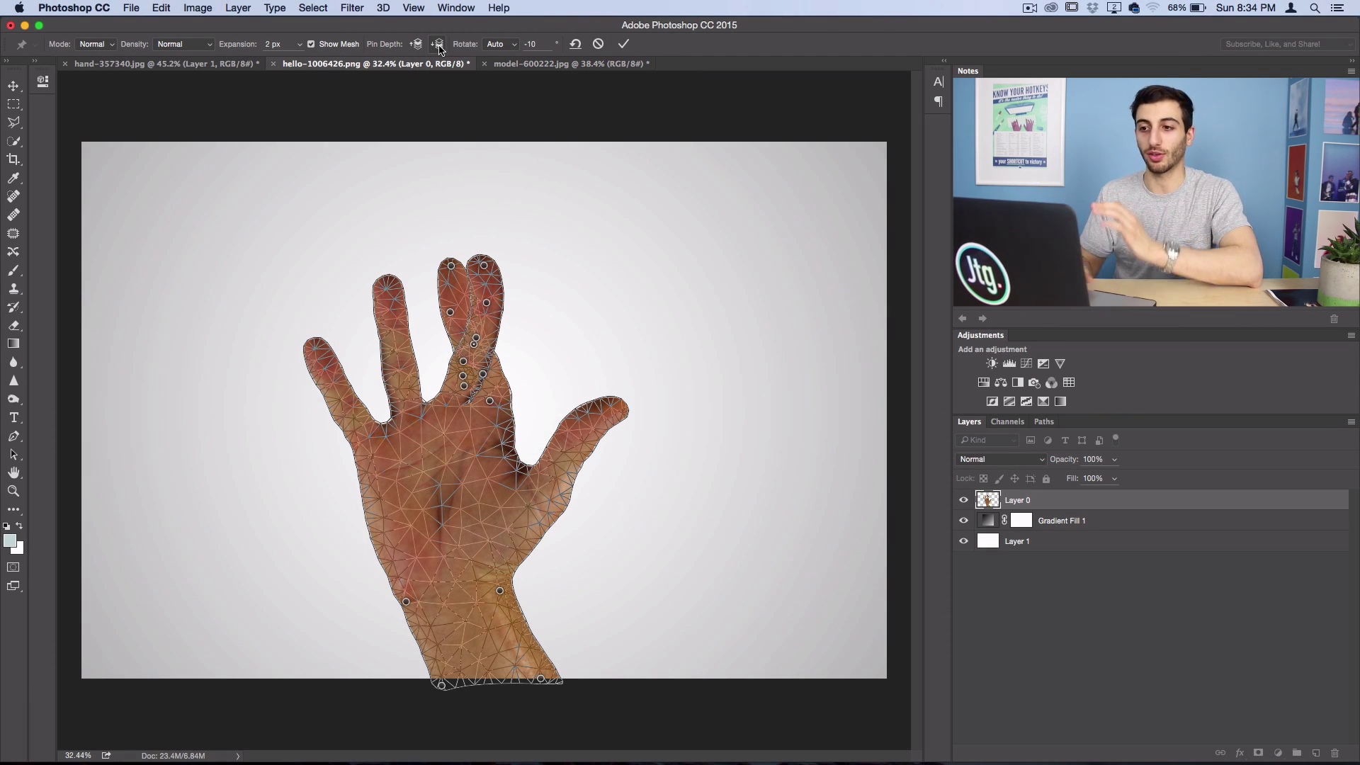
left_click(622, 45)
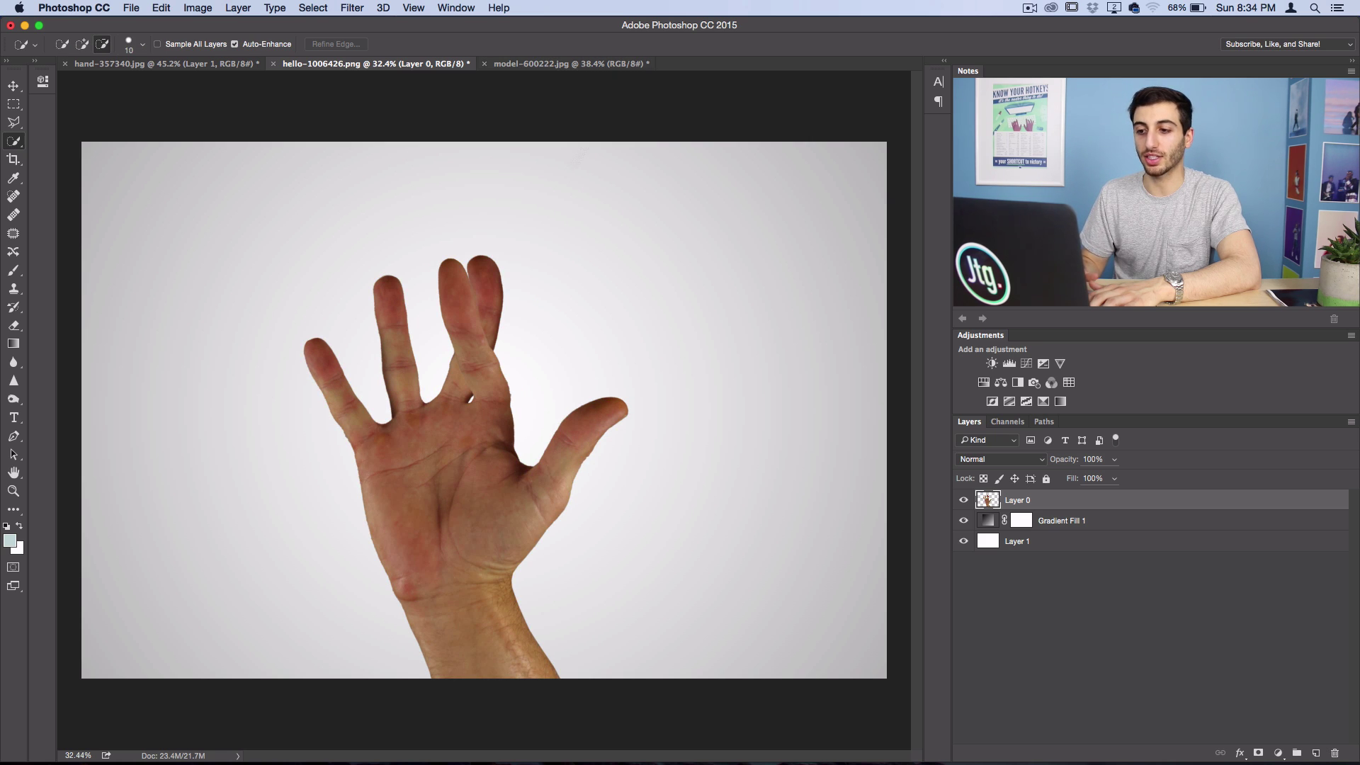